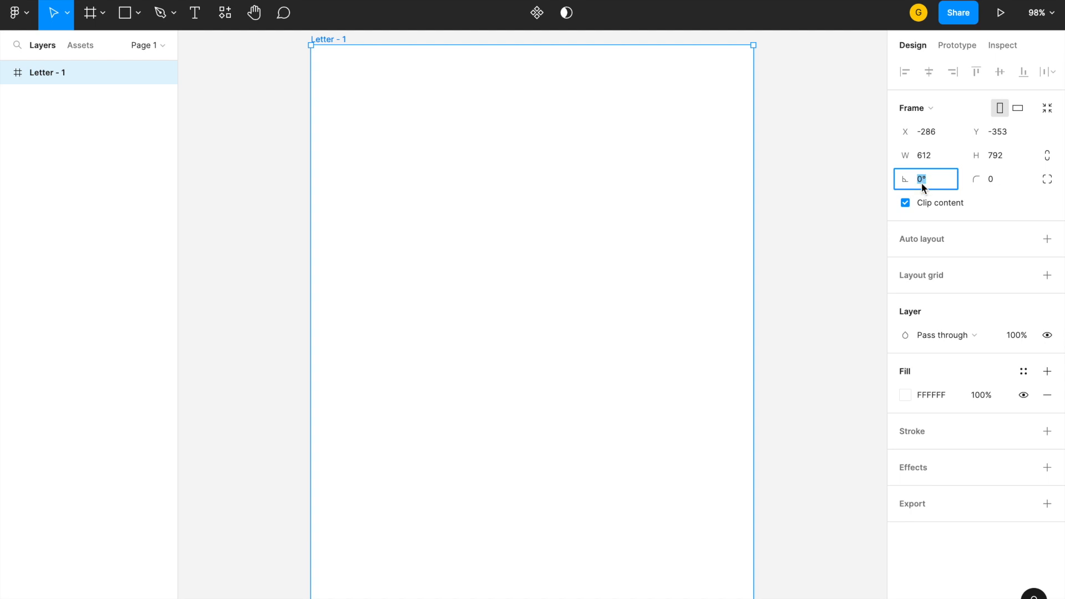
# Step: Rotate the Letter frame by 90° so the page lies in landscape
pyautogui.write('90')
pyautogui.press('Return')
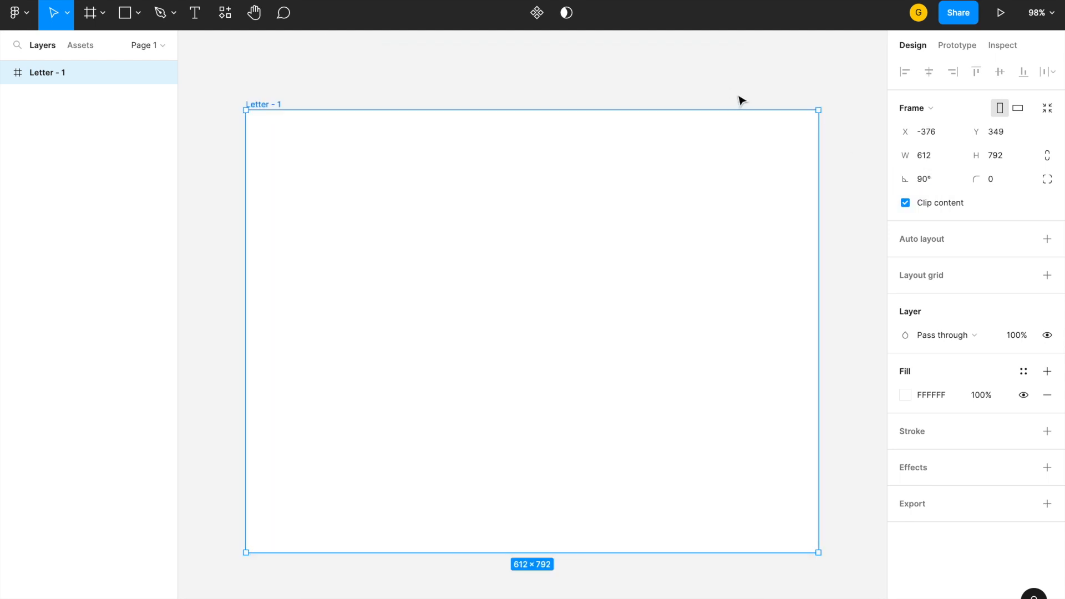
pyautogui.click(715, 85)
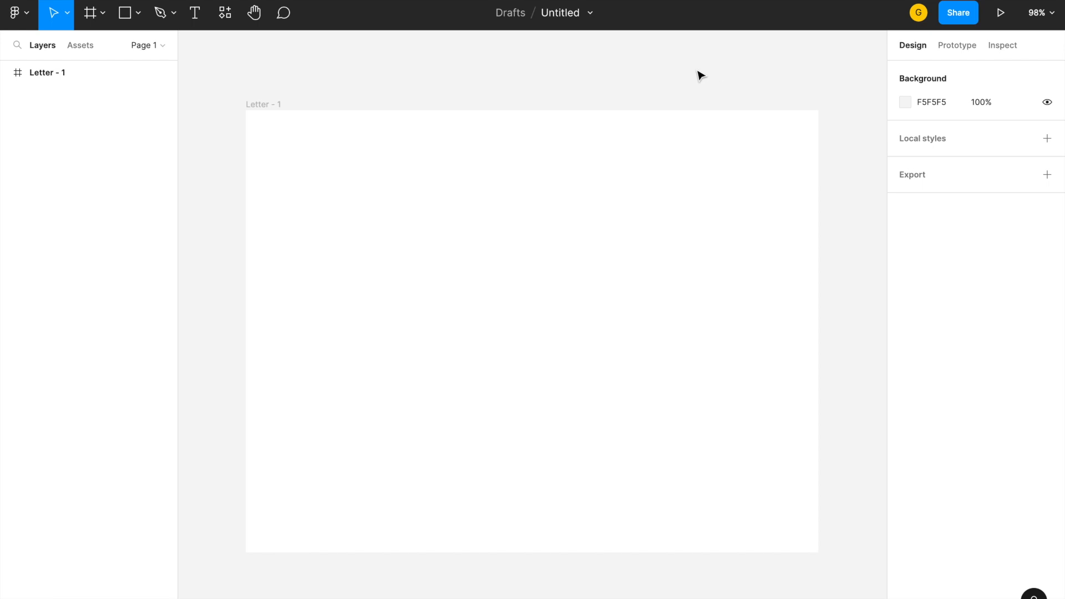
# Step: Draw a vertical line about 624 long down the middle of the frame and set its stroke width to 4
pyautogui.click(137, 16)
pyautogui.click(102, 67)
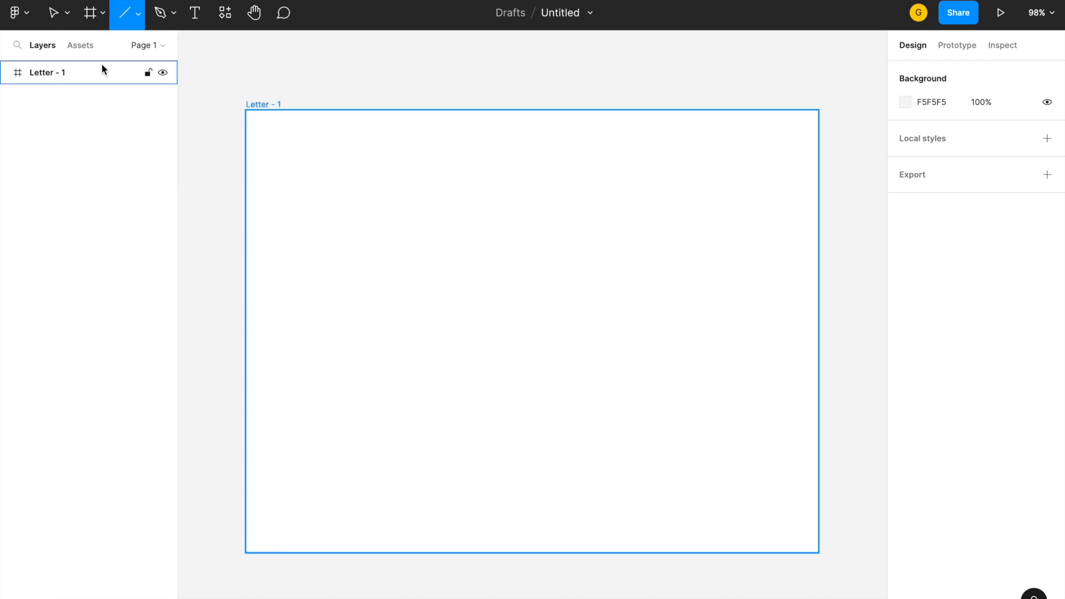
pyautogui.moveTo(537, 109); pyautogui.dragTo(530, 561)
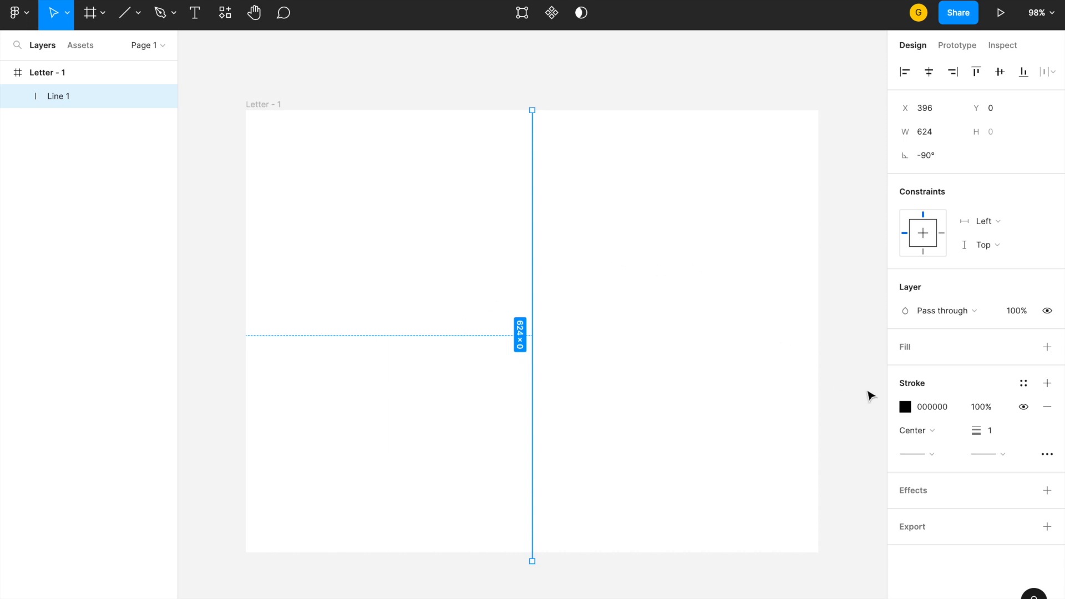
pyautogui.click(992, 431)
pyautogui.write('4')
pyautogui.press('Return')
pyautogui.click(864, 332)
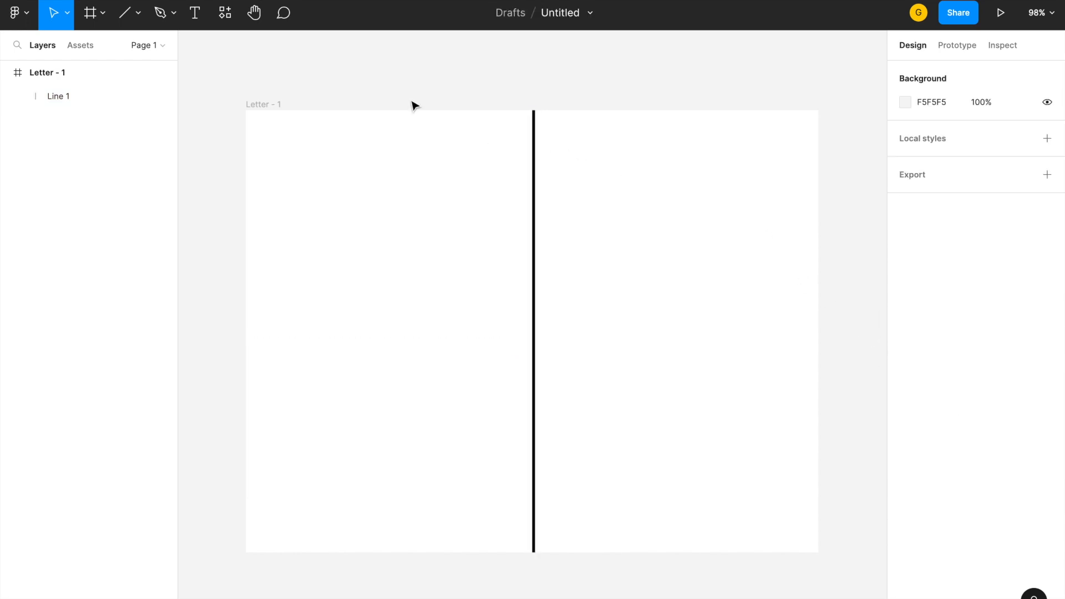
# Step: Add a text box about 349 × 116 at the top of the card's left half reading "Happy Birthday Mom!"
pyautogui.click(199, 18)
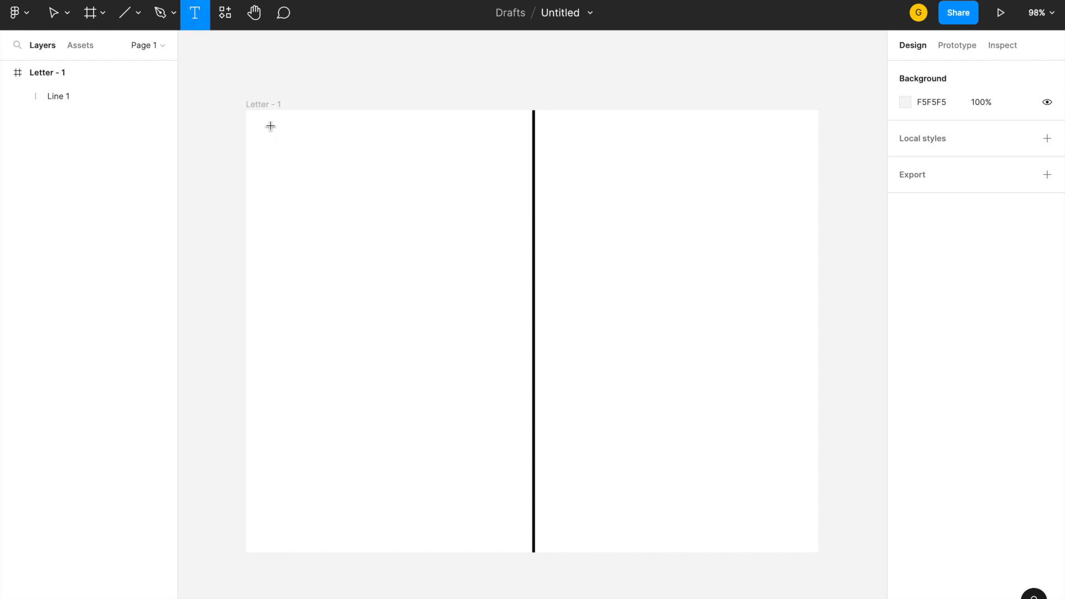
pyautogui.moveTo(262, 121); pyautogui.dragTo(514, 205)
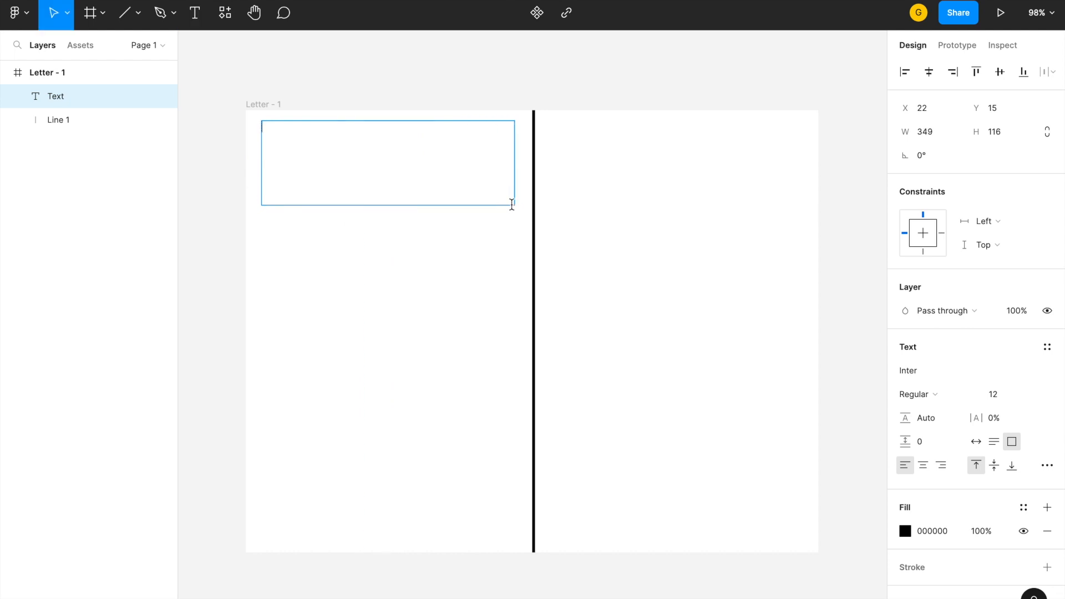
pyautogui.write('Happy Birthday Mom!')
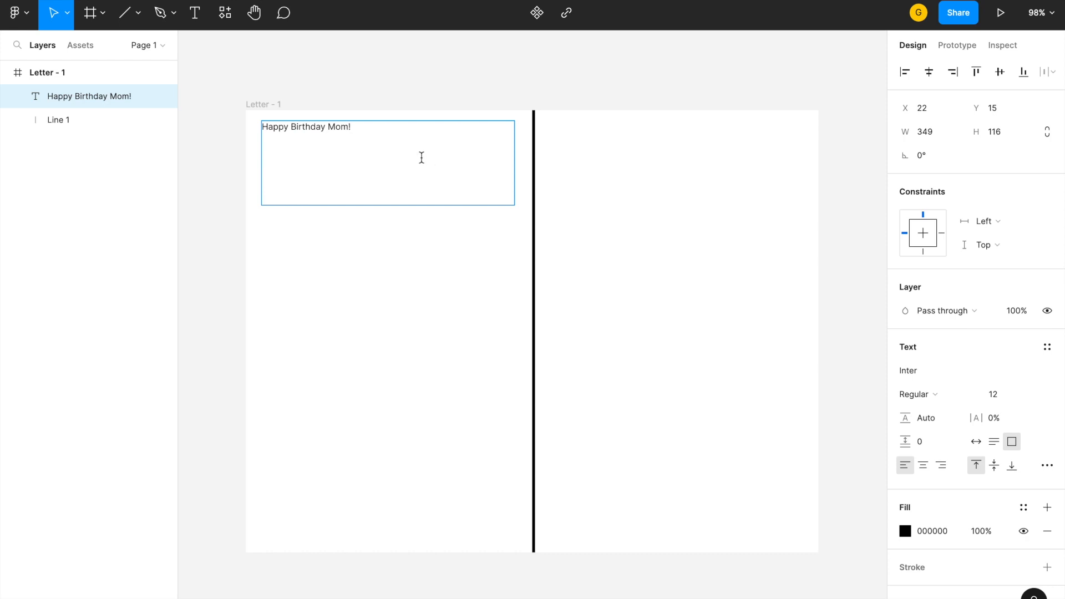
# Step: Set the "Happy Birthday Mom!" text to size 36 and align it to the center
pyautogui.moveTo(366, 133); pyautogui.dragTo(252, 125)
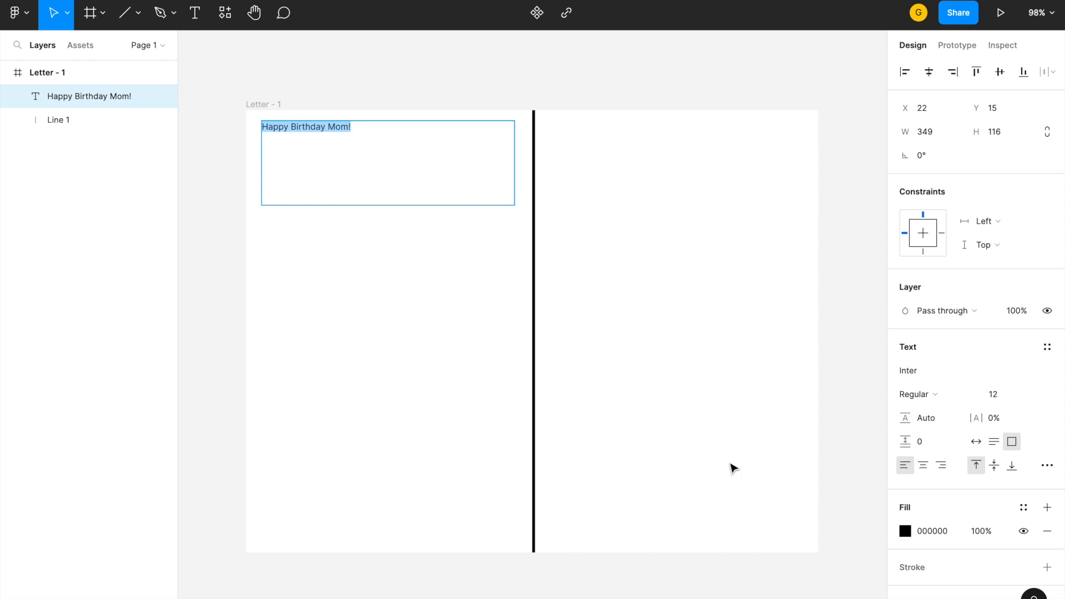
pyautogui.click(1031, 395)
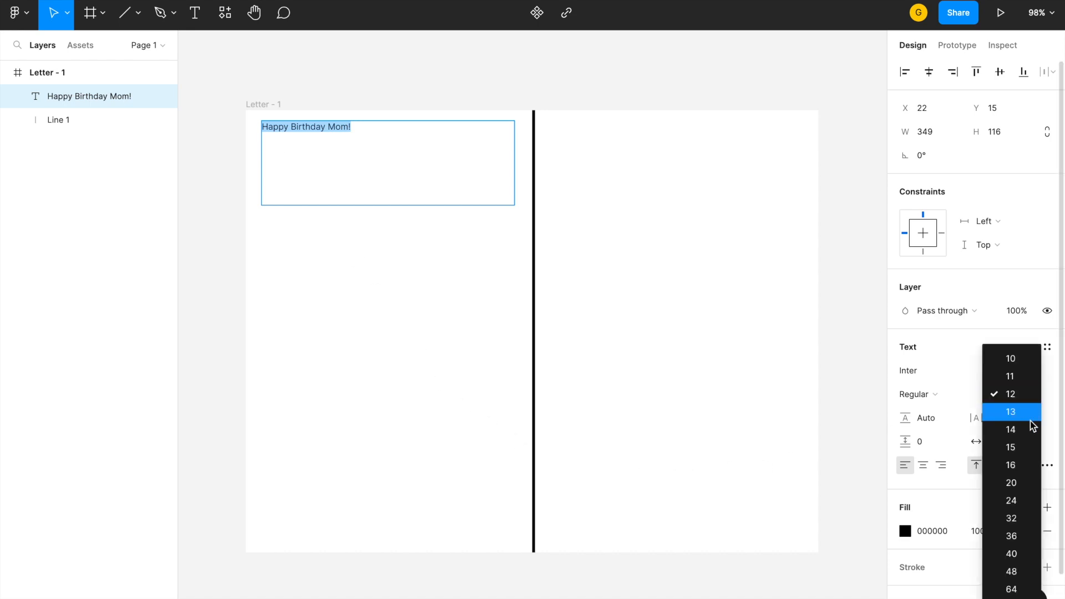
pyautogui.click(1019, 535)
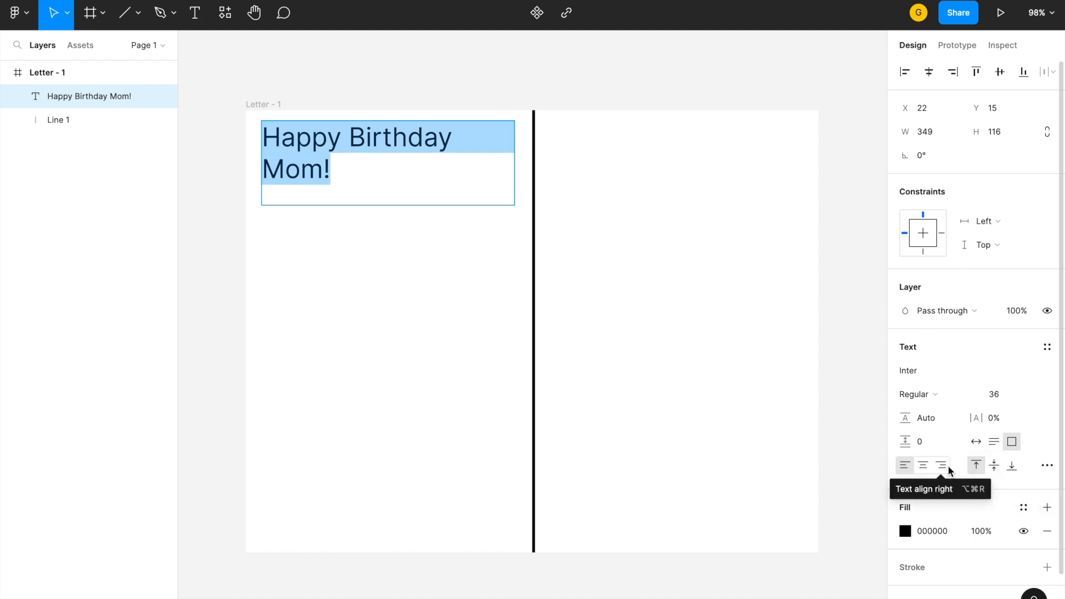
pyautogui.click(926, 469)
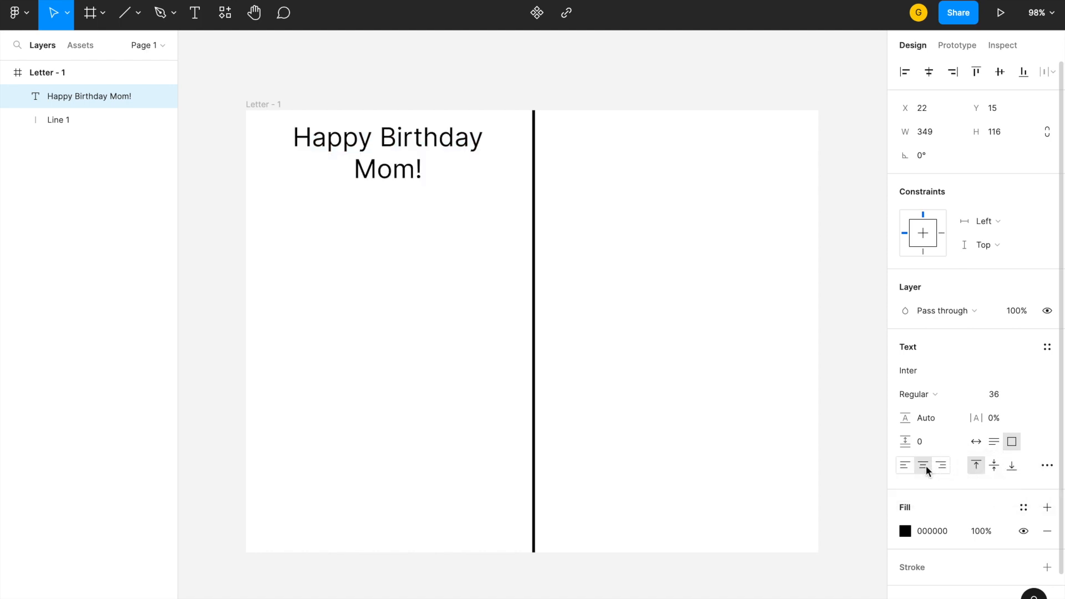
# Step: Try Inria Sans and other fonts on the greeting text, settling on Jacques Francois Shadow
pyautogui.click(936, 372)
pyautogui.click(1047, 373)
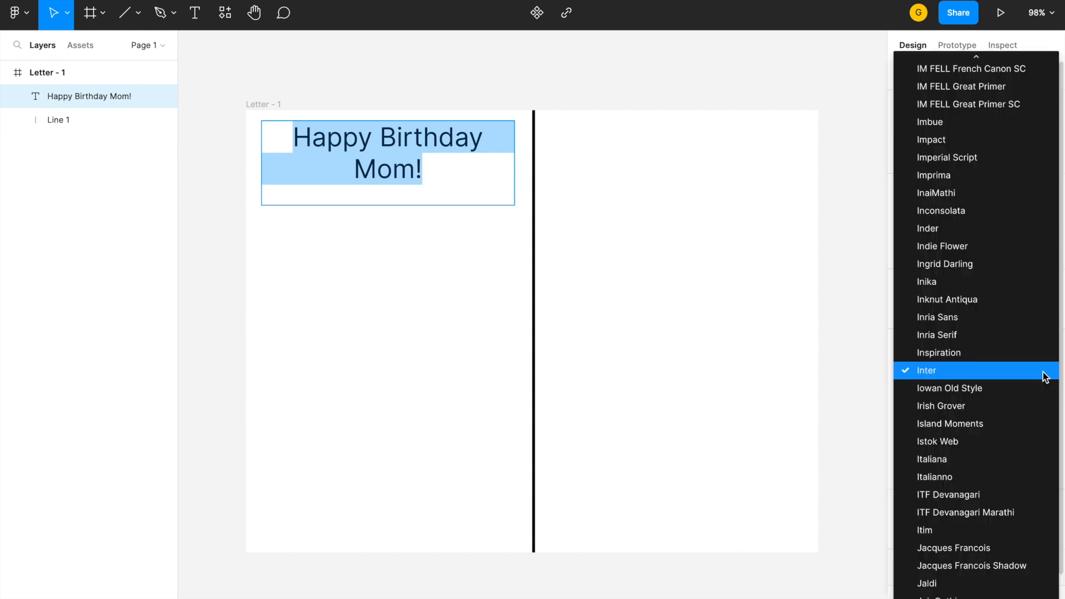
pyautogui.click(998, 316)
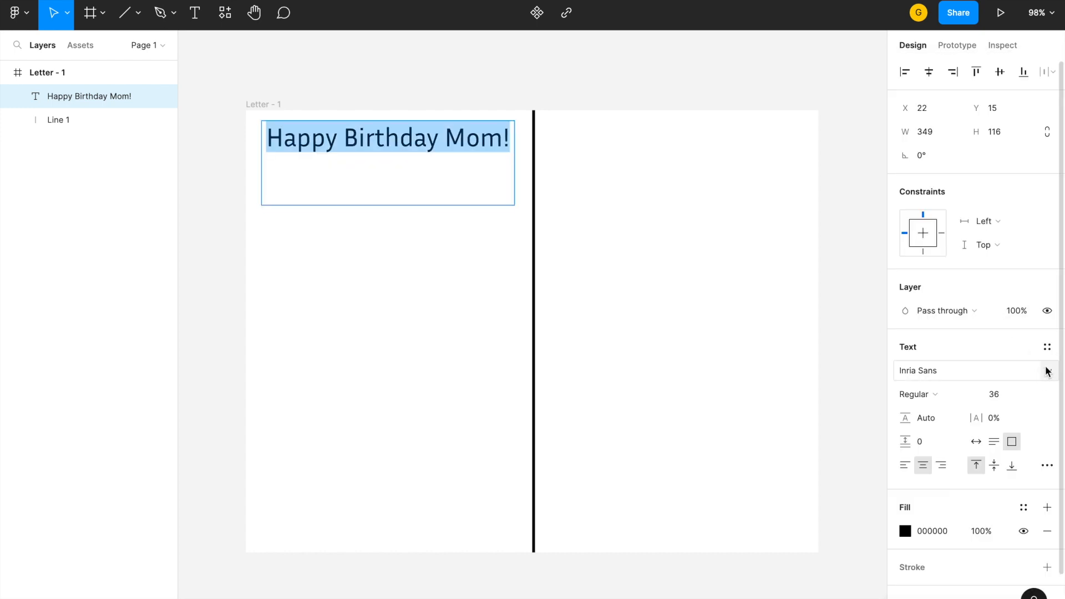
pyautogui.click(1047, 371)
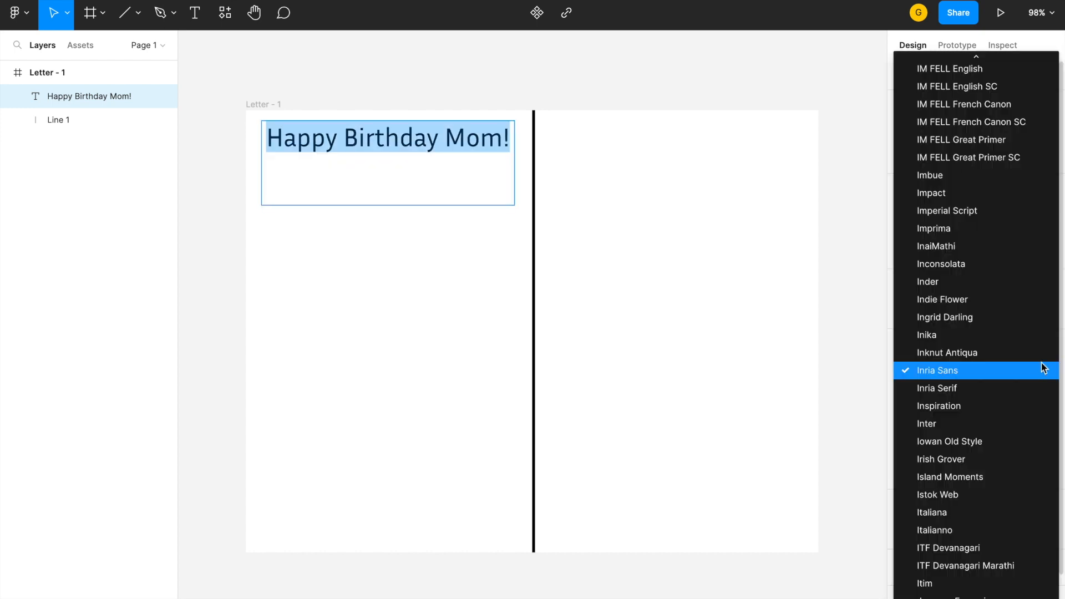
pyautogui.click(998, 512)
pyautogui.click(1048, 371)
pyautogui.click(998, 443)
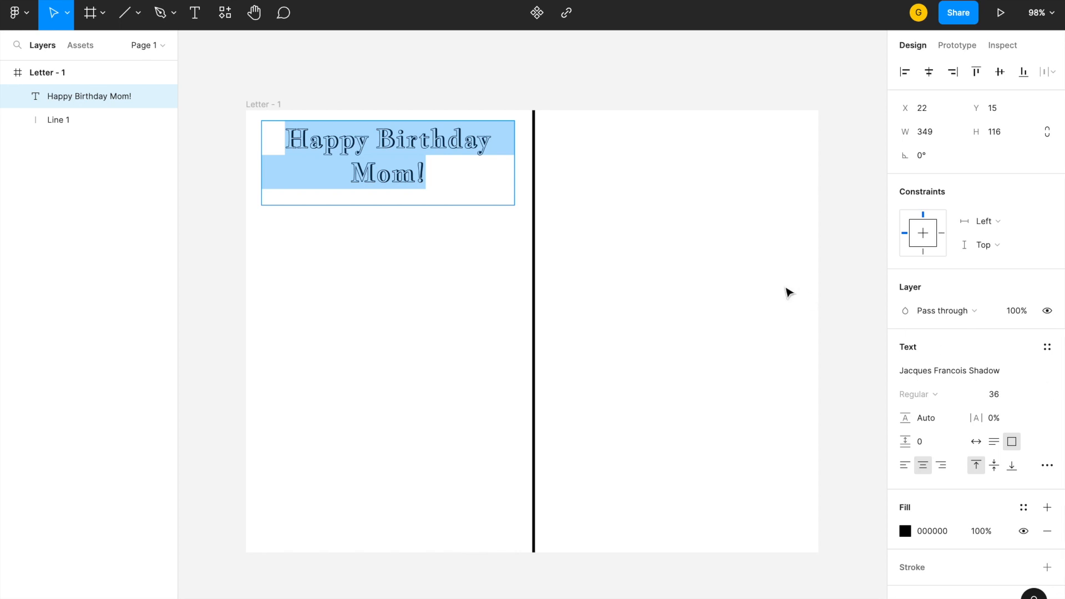
pyautogui.press('Escape')
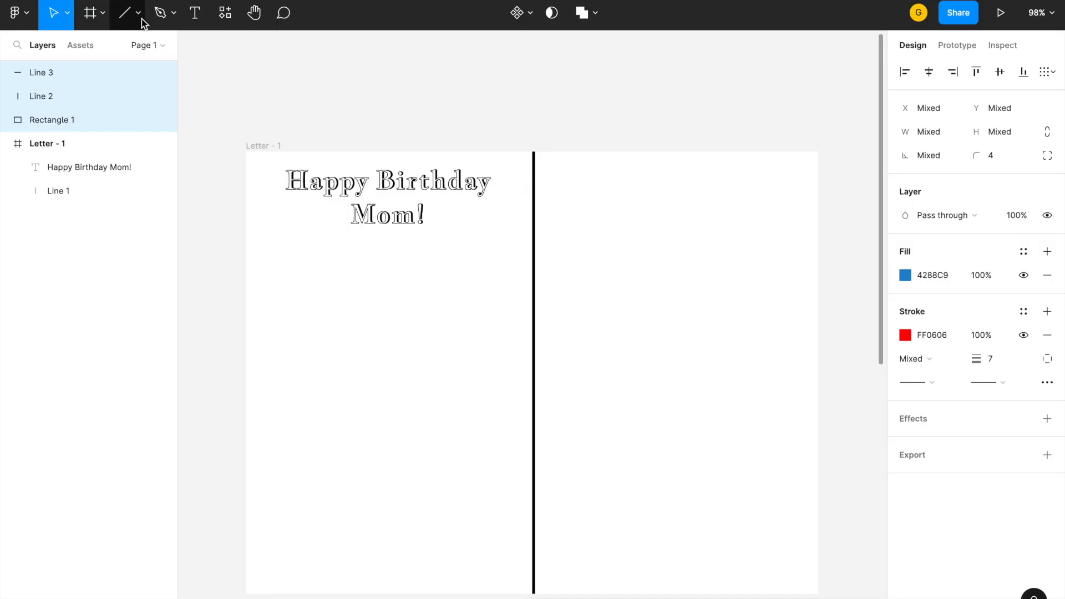
# Step: Place the presents-gb071e9995_1280 image from Downloads below the greeting, about 356 × 271 in size
pyautogui.click(138, 16)
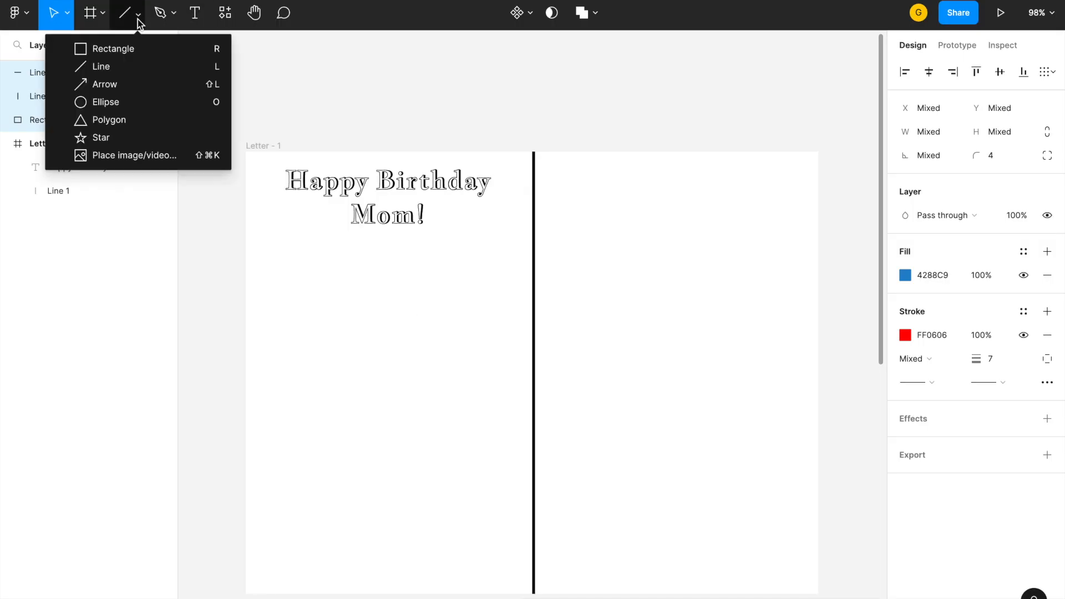
pyautogui.click(128, 155)
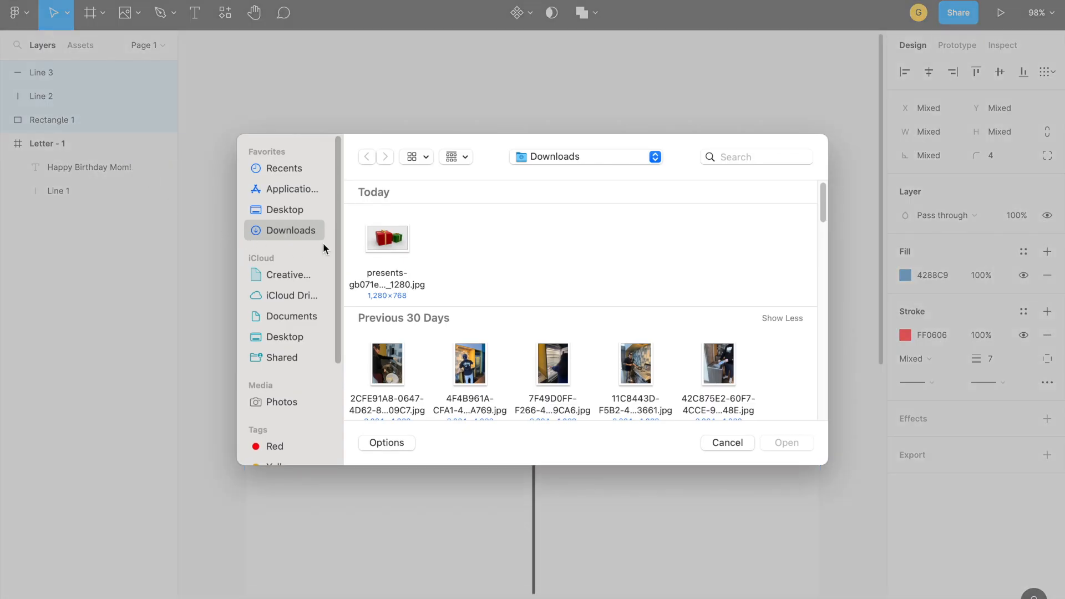
pyautogui.click(388, 239)
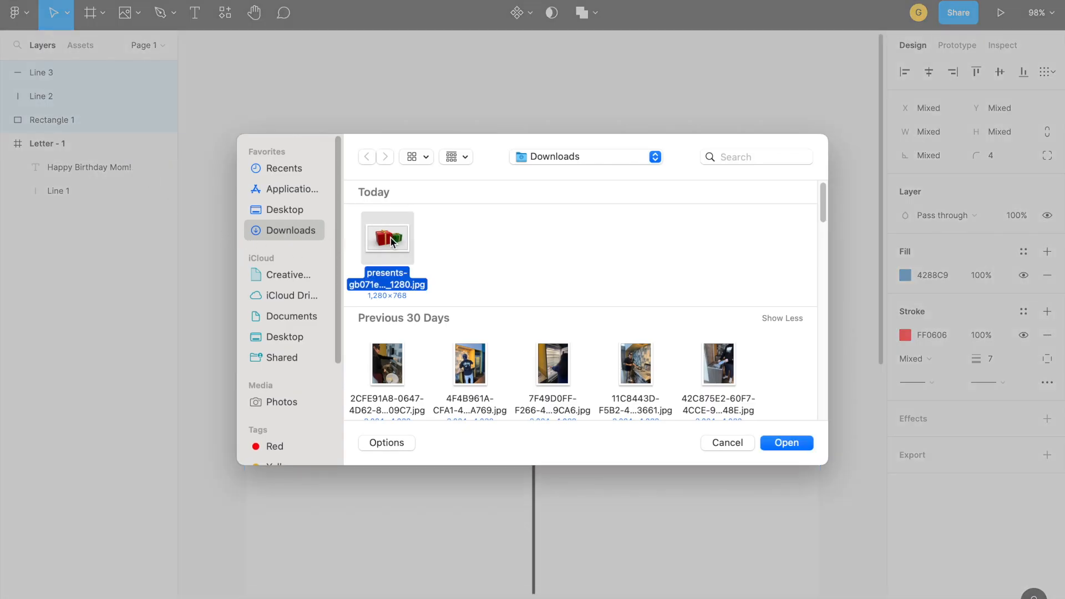
pyautogui.click(803, 444)
pyautogui.moveTo(274, 278); pyautogui.dragTo(534, 473)
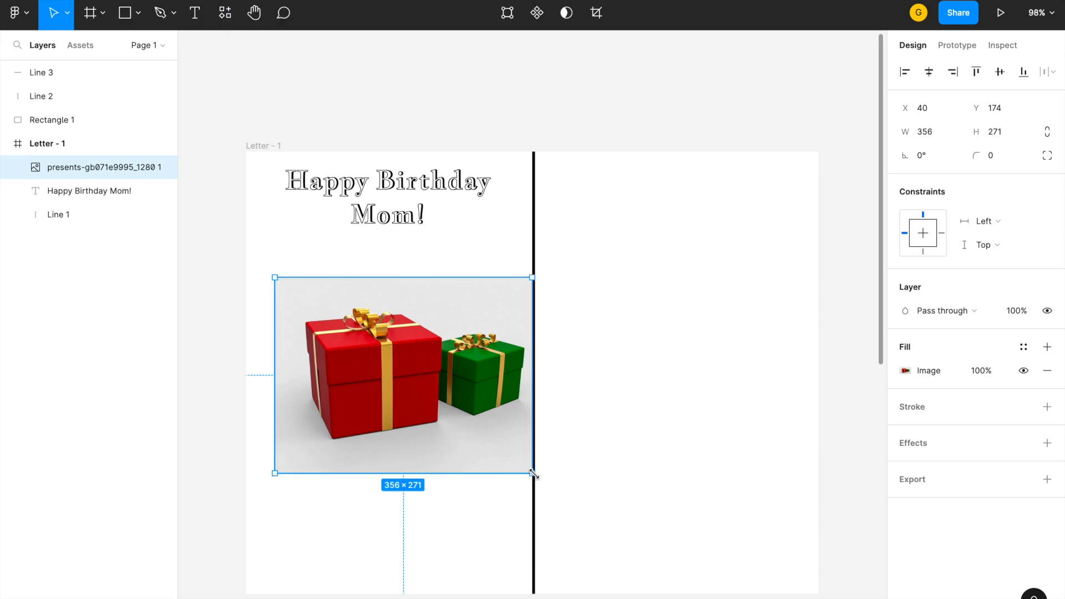
# Step: Move the presents image to X 22, Y 176 within the card's left half
pyautogui.moveTo(421, 376); pyautogui.dragTo(409, 380)
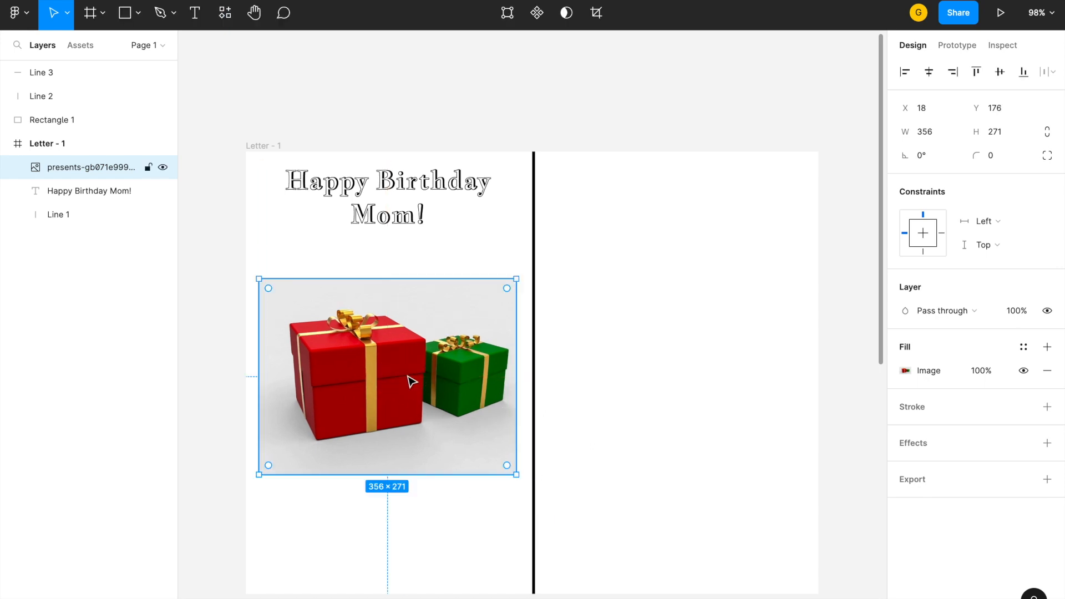
pyautogui.click(459, 276)
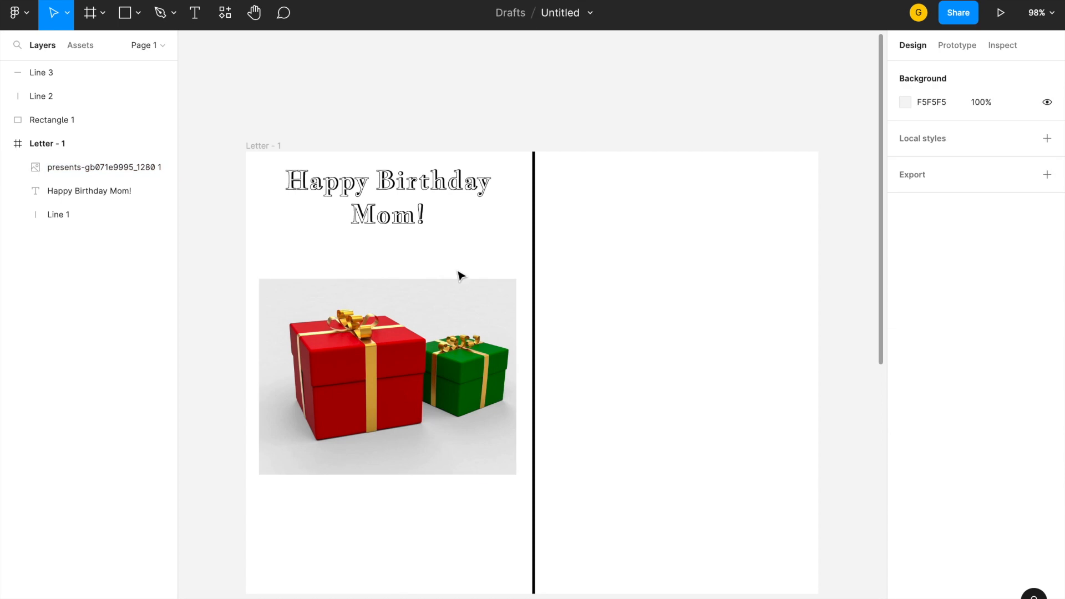
pyautogui.moveTo(425, 340); pyautogui.dragTo(424, 338)
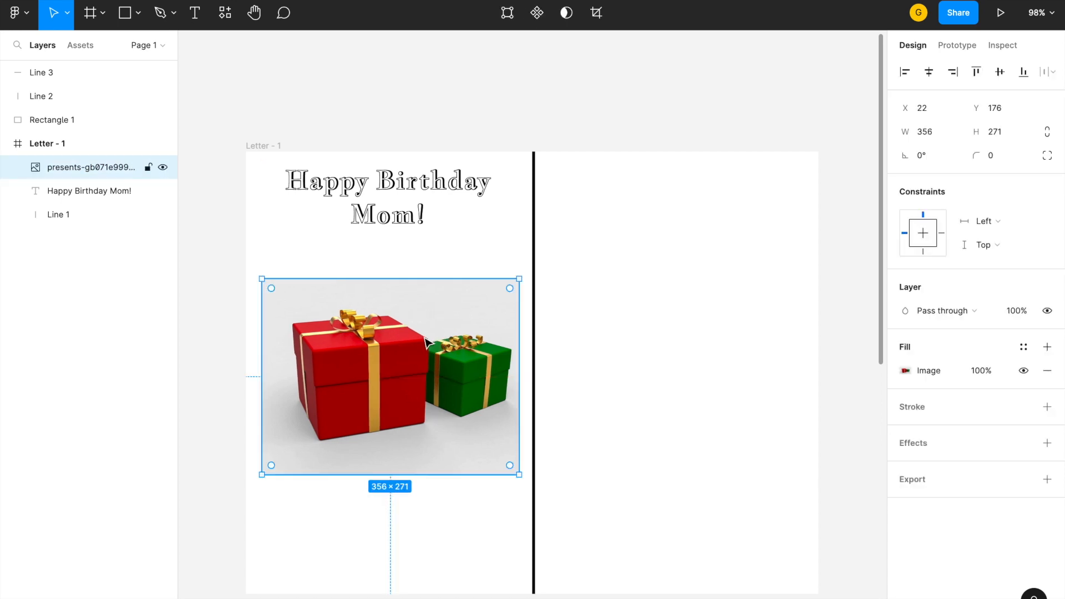
# Step: Fill the Letter frame with the gray EBEBEB sampled from the presents image's background
pyautogui.click(419, 273)
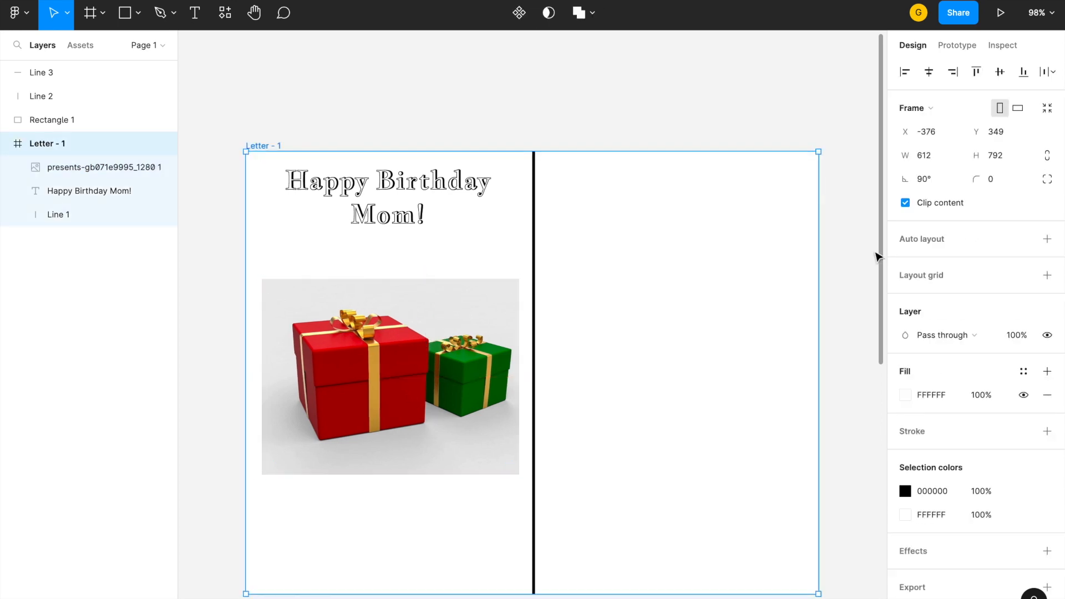
pyautogui.click(906, 395)
pyautogui.click(732, 468)
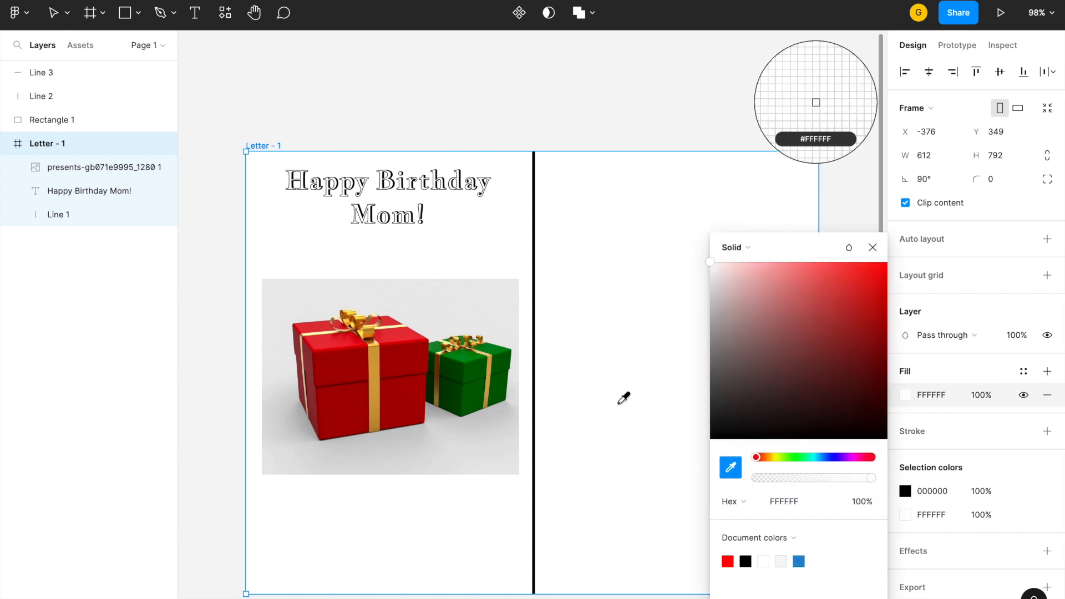
pyautogui.click(487, 312)
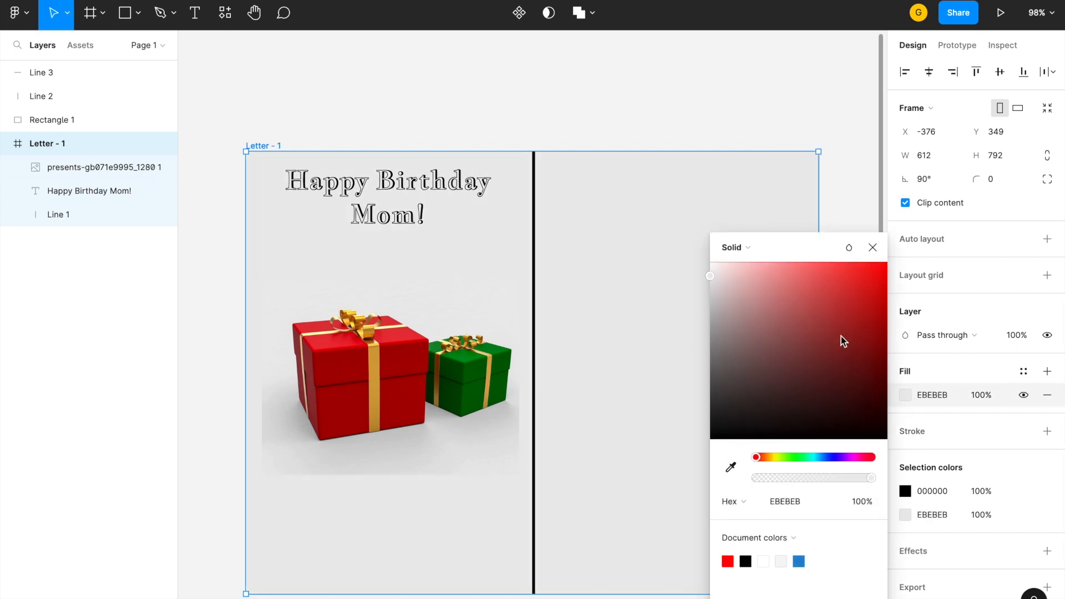
# Step: Move the "Happy Birthday Mom!" text down to Y 41 and change its fill color to bright pink
pyautogui.moveTo(389, 192); pyautogui.dragTo(389, 210)
pyautogui.click(906, 531)
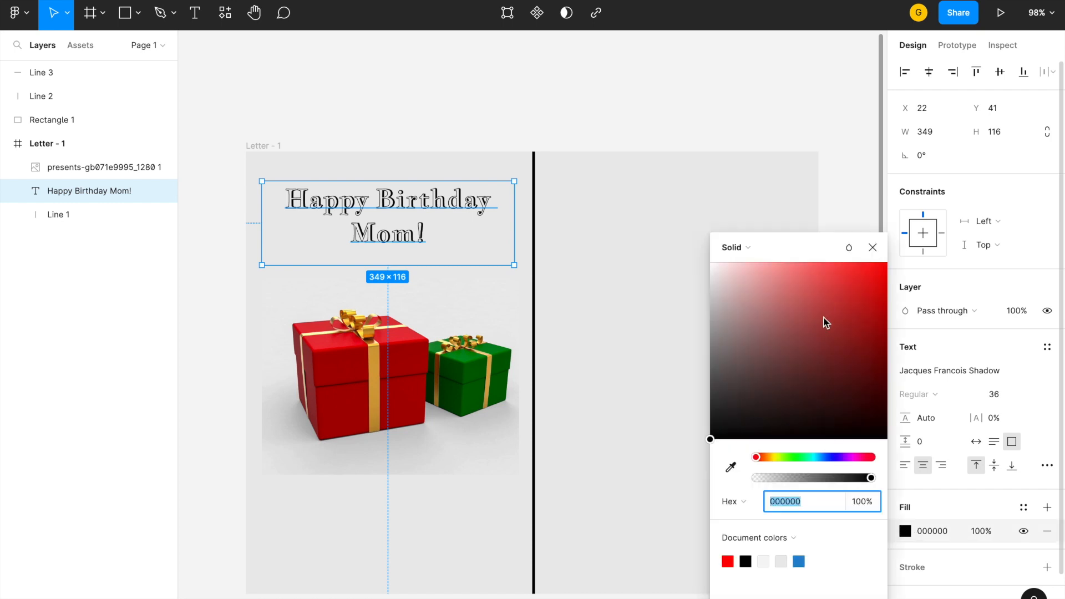
pyautogui.click(769, 456)
pyautogui.click(824, 456)
pyautogui.click(854, 457)
pyautogui.moveTo(835, 266); pyautogui.dragTo(823, 276)
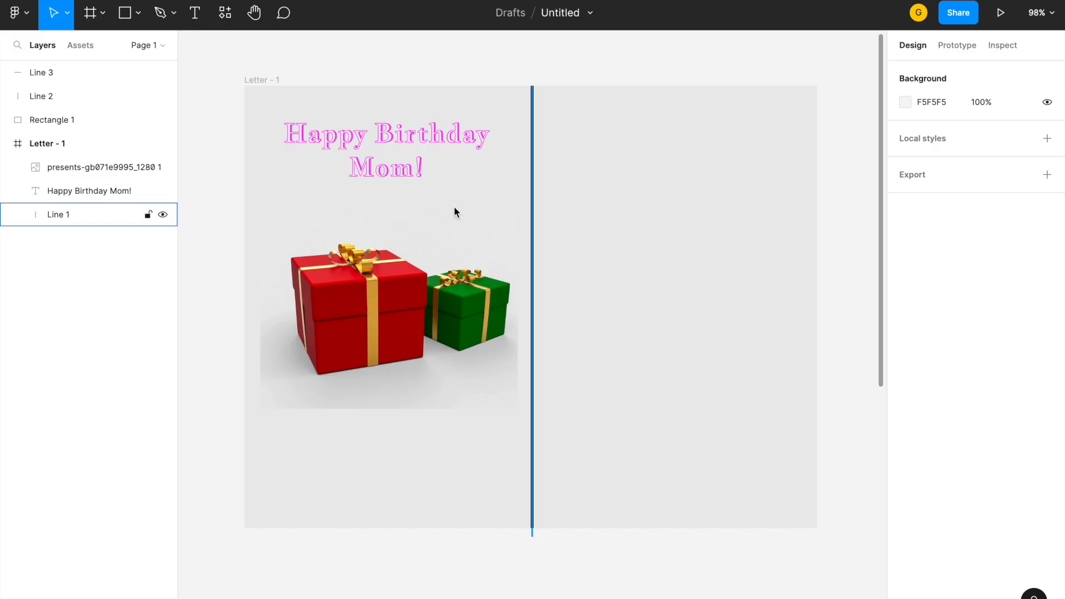
pyautogui.click(224, 60)
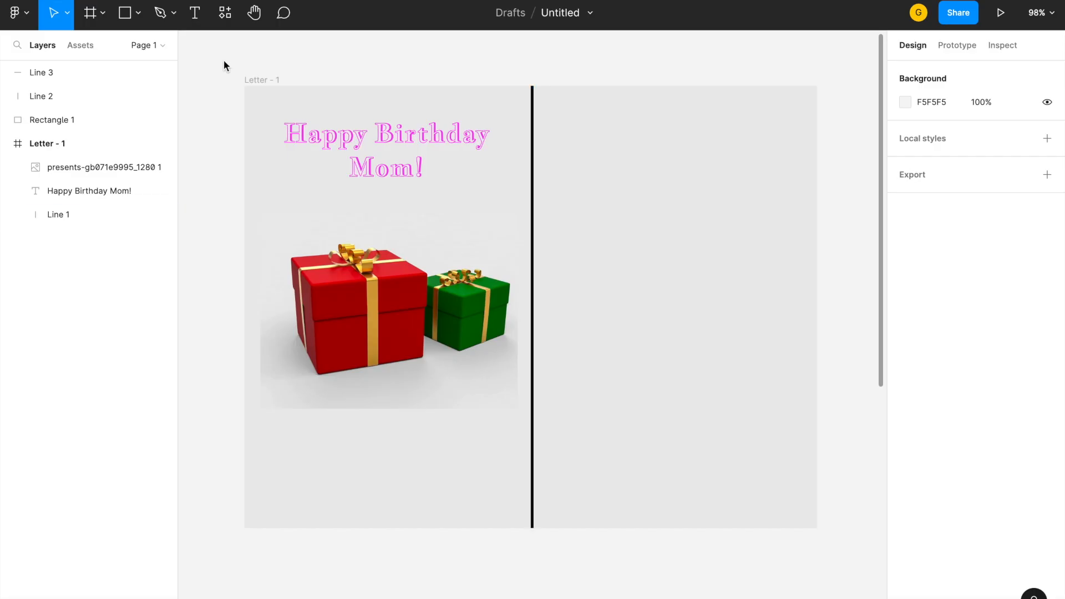
# Step: Add a text box reading "Dear Mom," at the top of the card's right half and widen it to about 205
pyautogui.click(195, 12)
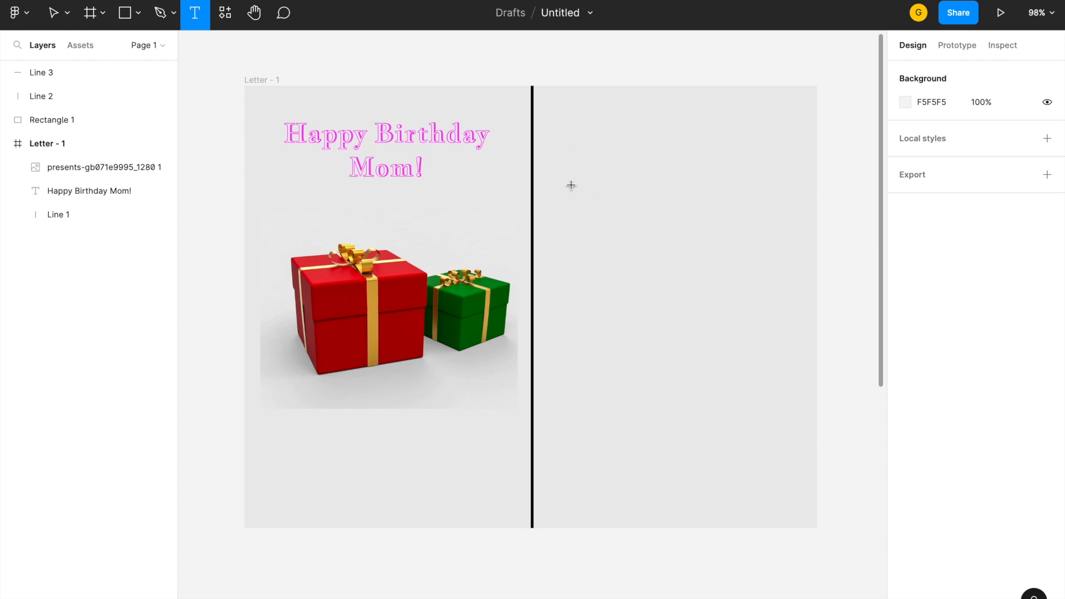
pyautogui.moveTo(547, 109); pyautogui.dragTo(634, 137)
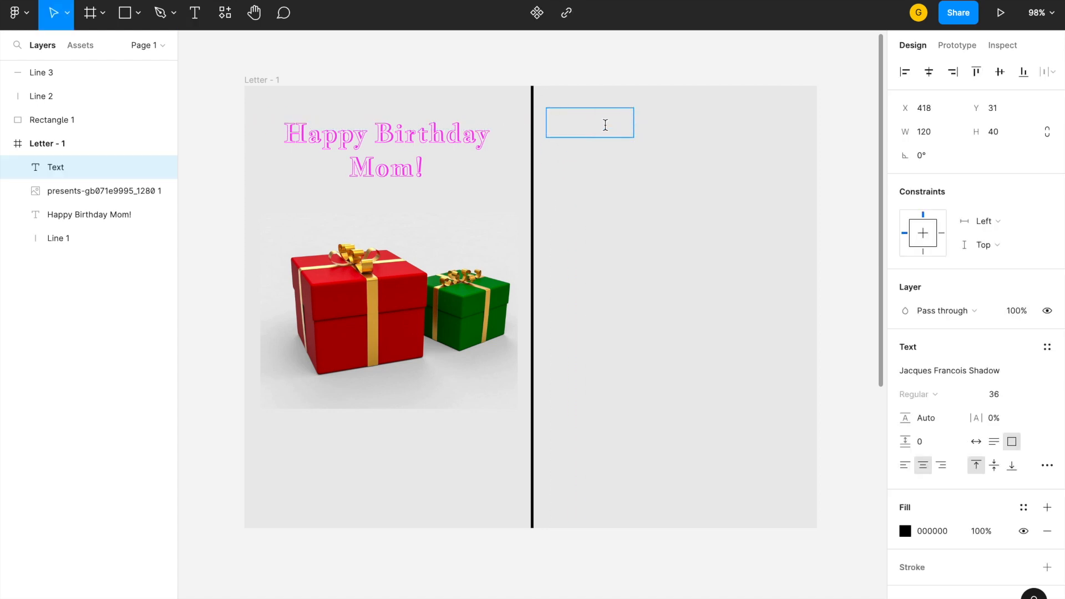
pyautogui.write('Dear mom')
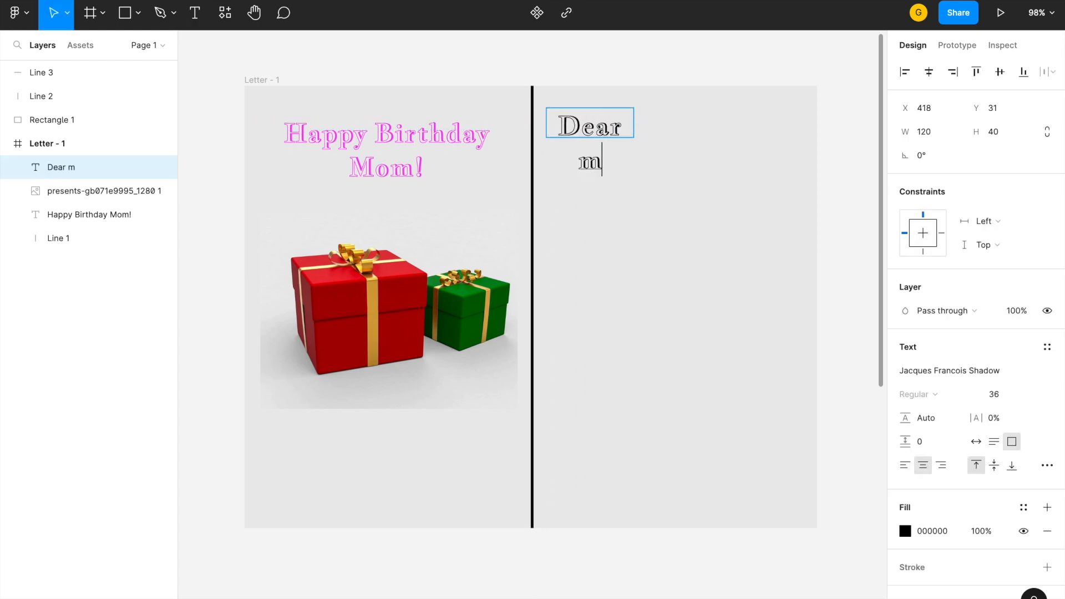
pyautogui.press('BackSpace')
pyautogui.press('BackSpace')
pyautogui.press('BackSpace')
pyautogui.write('Mom')
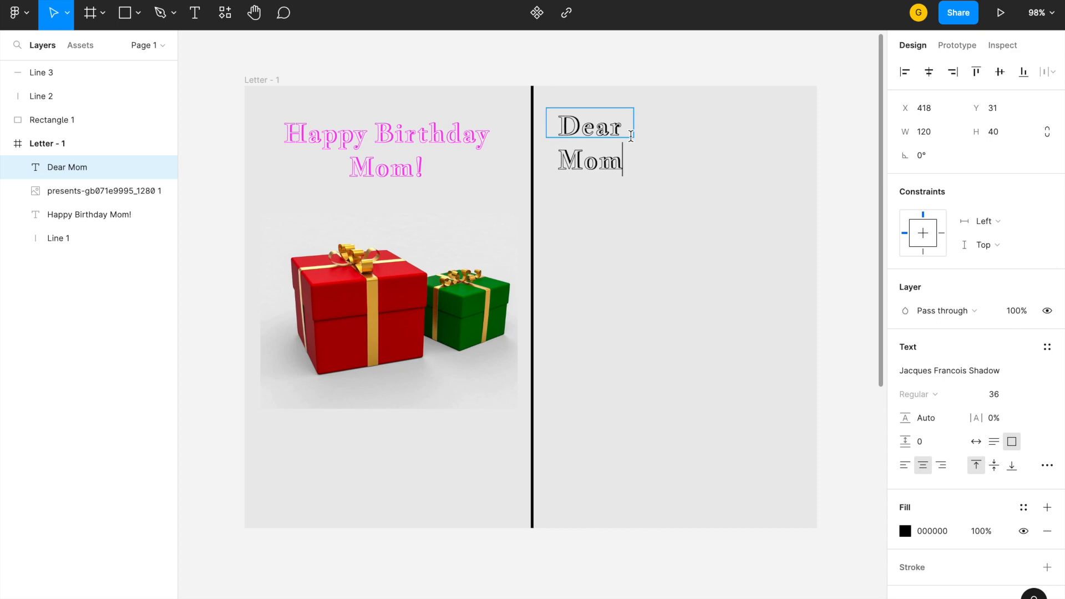
pyautogui.write(',')
pyautogui.press('Escape')
pyautogui.moveTo(638, 121); pyautogui.dragTo(695, 122)
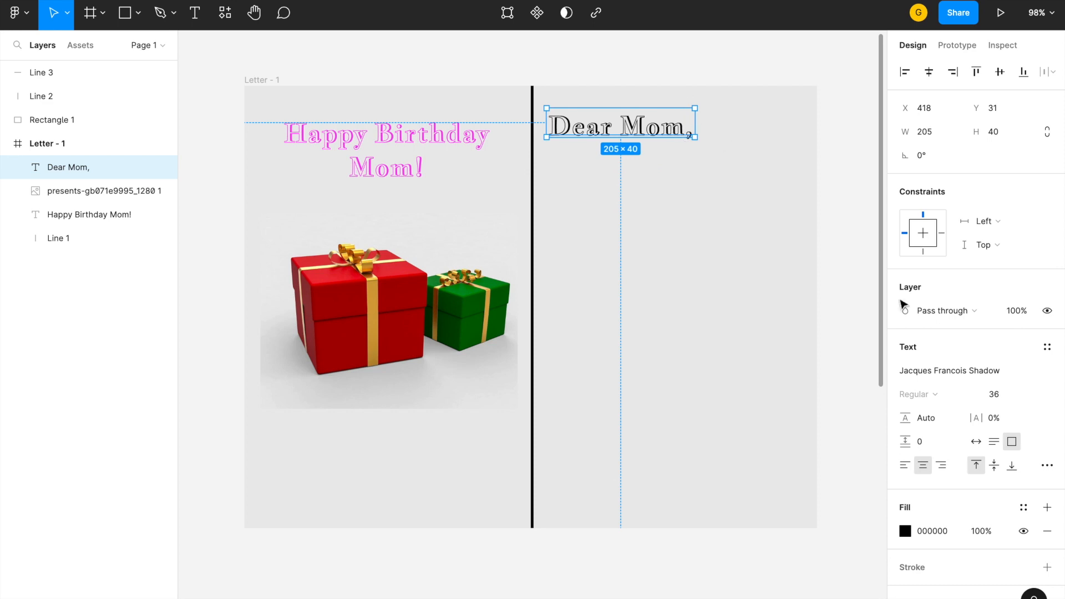
# Step: Set the "Dear Mom," text to the Italiana font at size 20 and move it to X 371, Y 47
pyautogui.click(1049, 375)
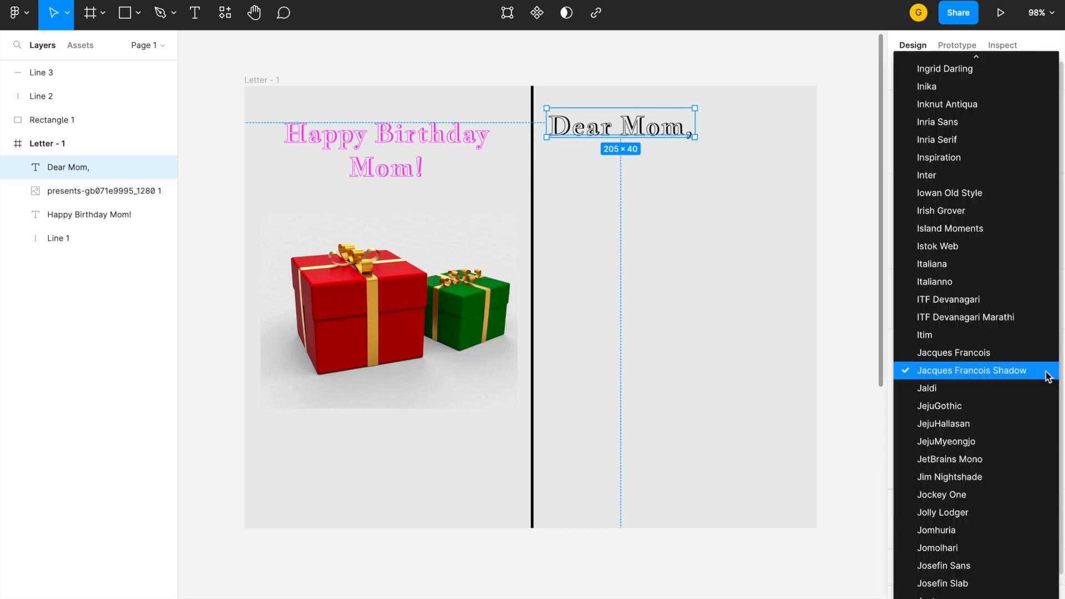
pyautogui.click(987, 264)
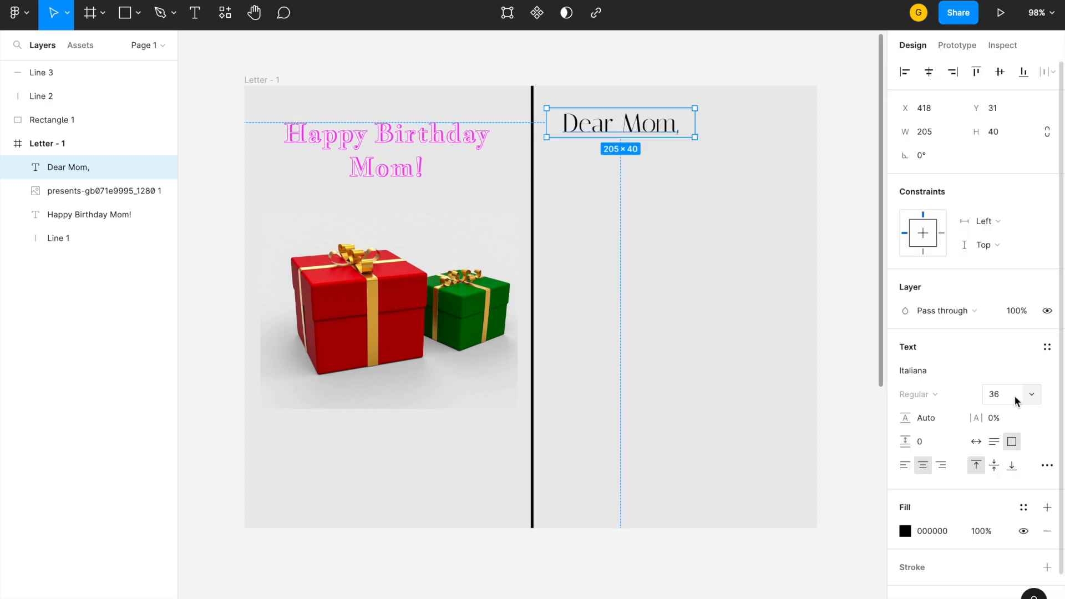
pyautogui.click(1031, 395)
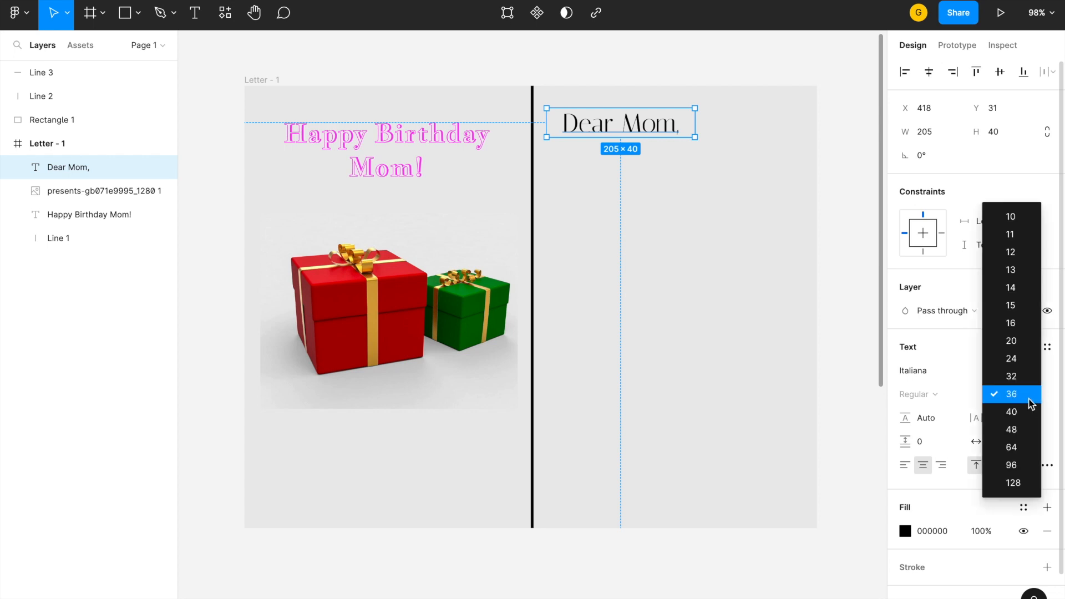
pyautogui.click(1015, 340)
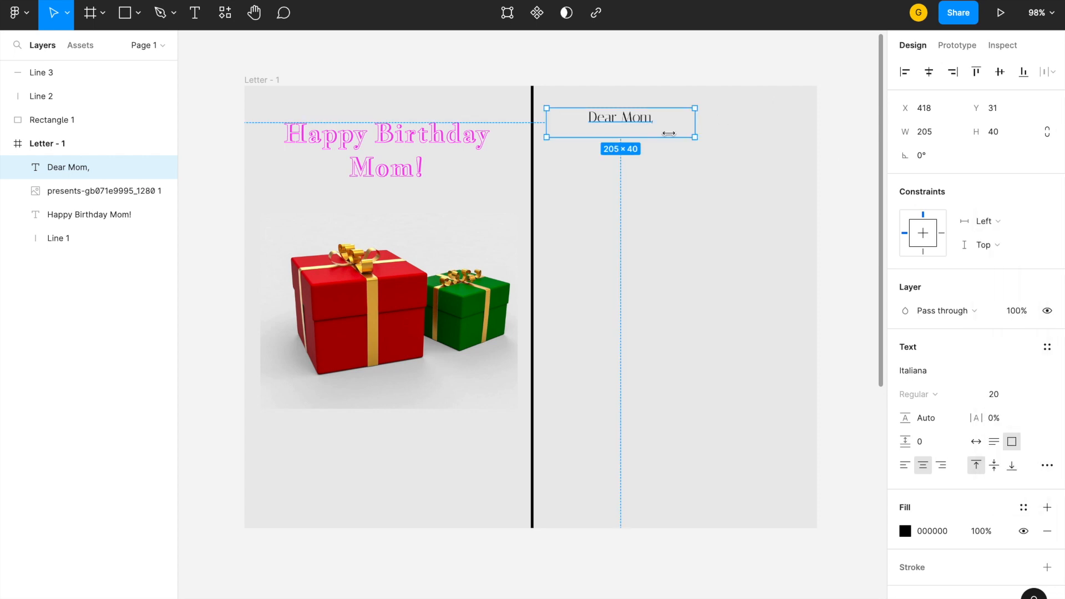
pyautogui.moveTo(632, 118); pyautogui.dragTo(596, 131)
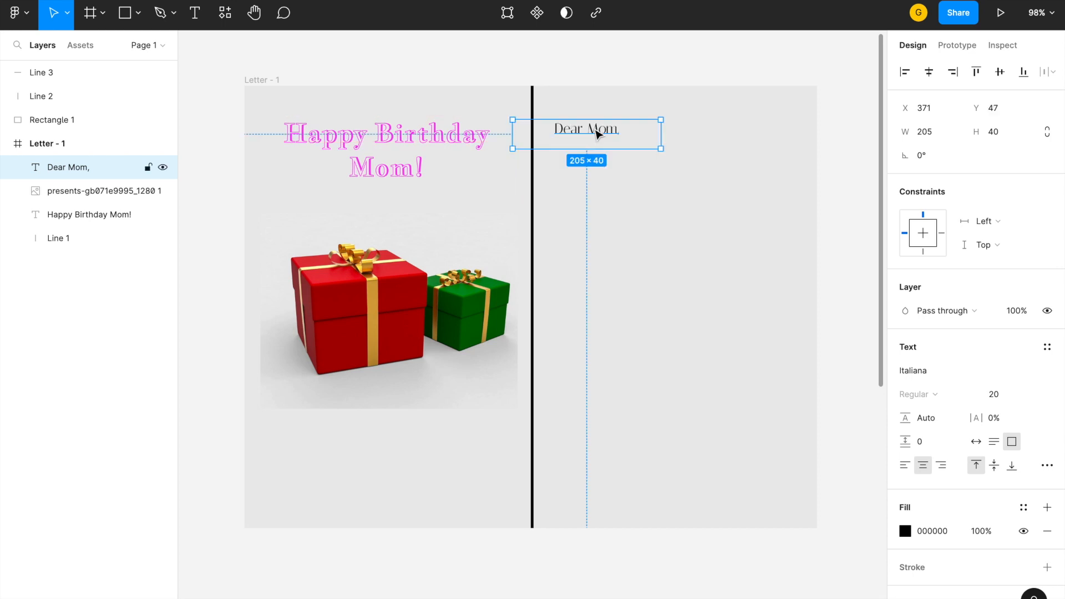
pyautogui.click(673, 254)
# Step: Add a text box below "Dear Mom," with a message beginning "I love you so much and I hope you have the best birthday ever"
pyautogui.click(195, 17)
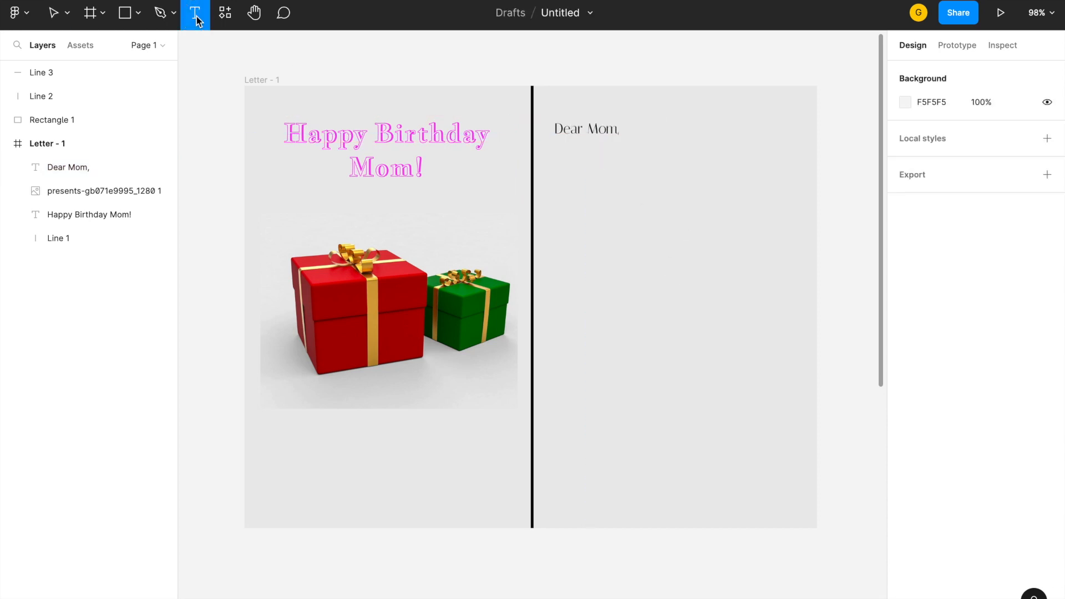
pyautogui.moveTo(558, 209); pyautogui.dragTo(783, 435)
pyautogui.write('Sample text')
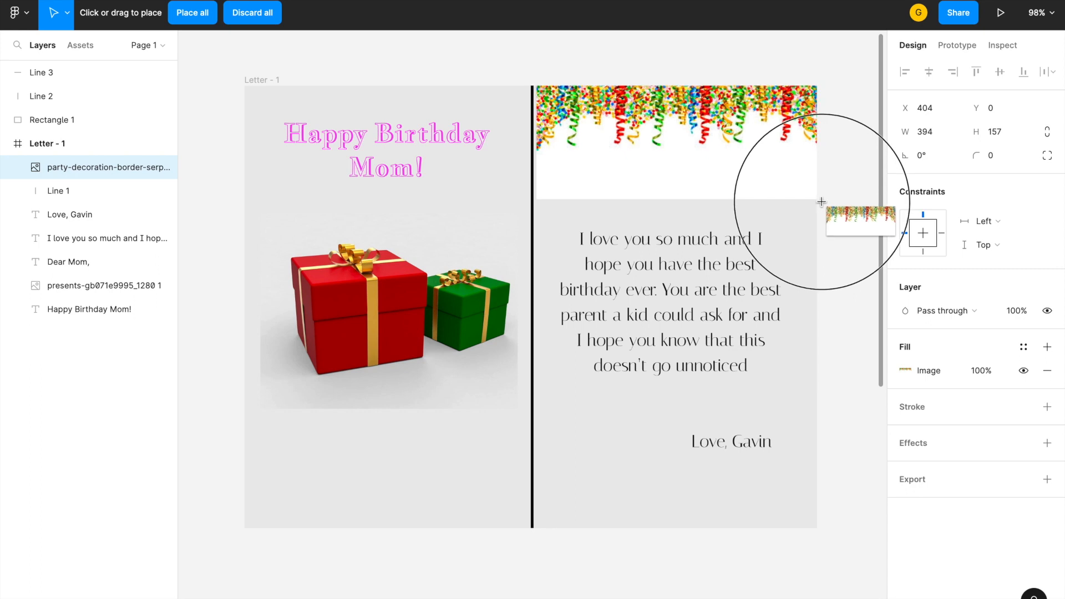
# Step: Fit the party decoration border across the top of the card's right half at X 396, Y 0, 399 wide, and send it to back
pyautogui.moveTo(823, 202); pyautogui.dragTo(823, 200)
pyautogui.moveTo(732, 167); pyautogui.dragTo(725, 168)
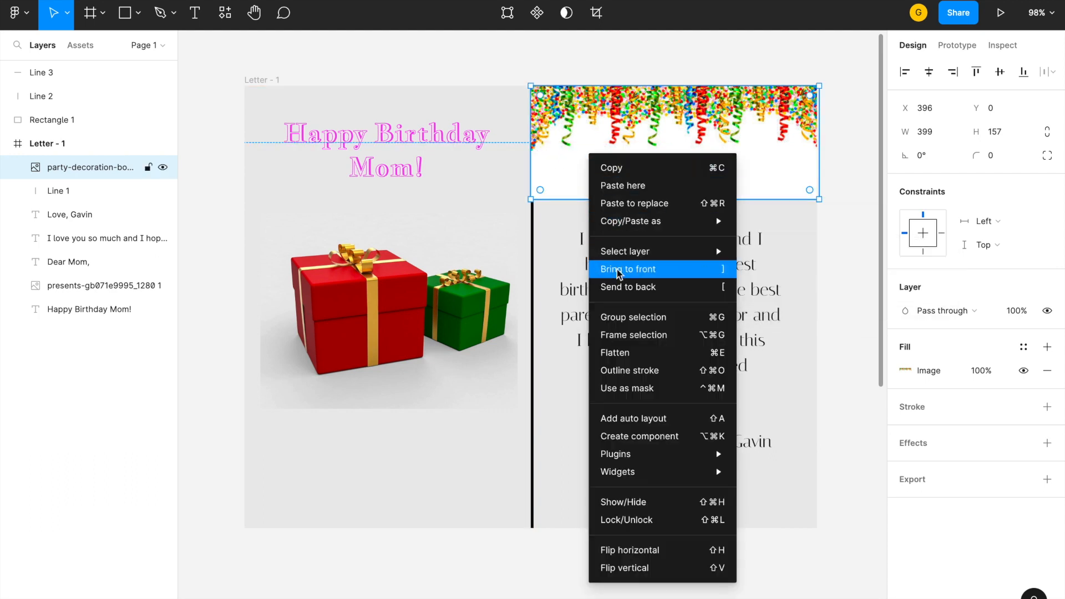
pyautogui.click(632, 287)
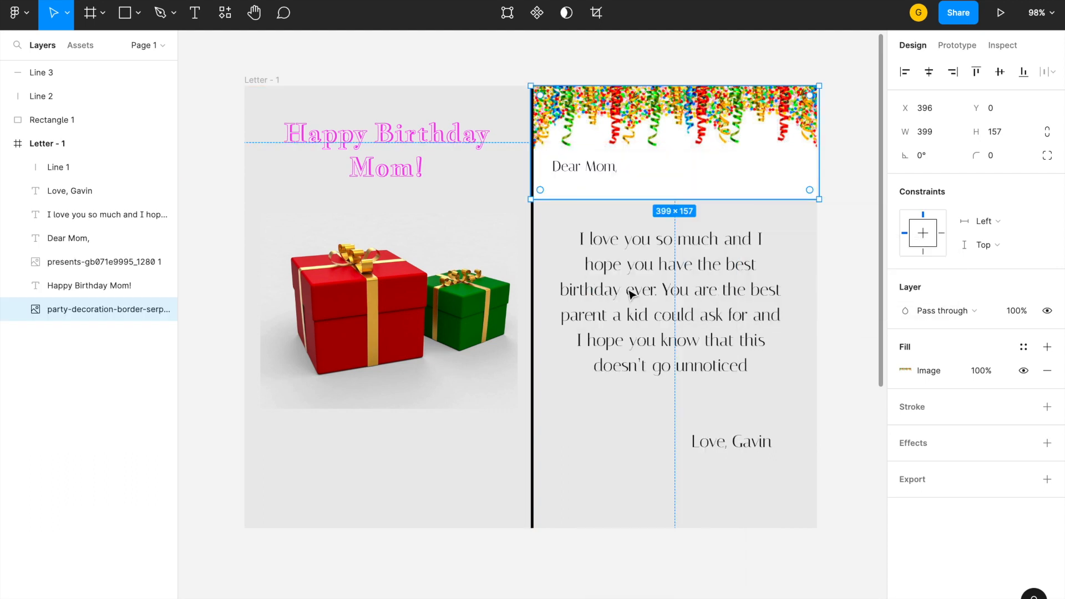
# Step: Duplicate the party decoration border and place the copy at the bottom of the card's right half at X 396, Y 467
pyautogui.rightClick(661, 167)
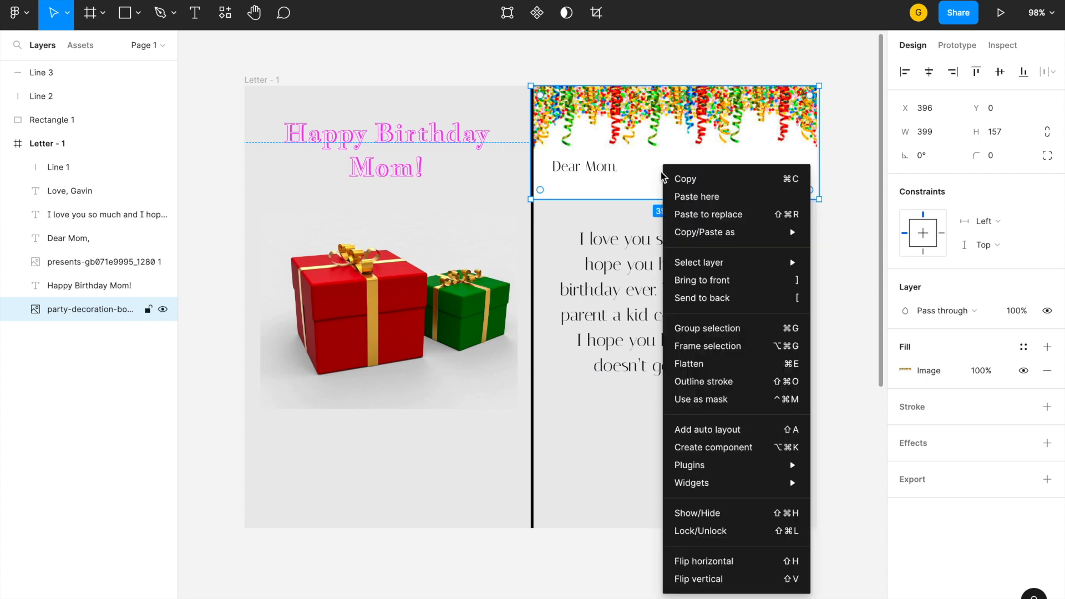
pyautogui.click(691, 179)
pyautogui.hotkey('ctrl', 'v')
pyautogui.moveTo(600, 195); pyautogui.dragTo(600, 446)
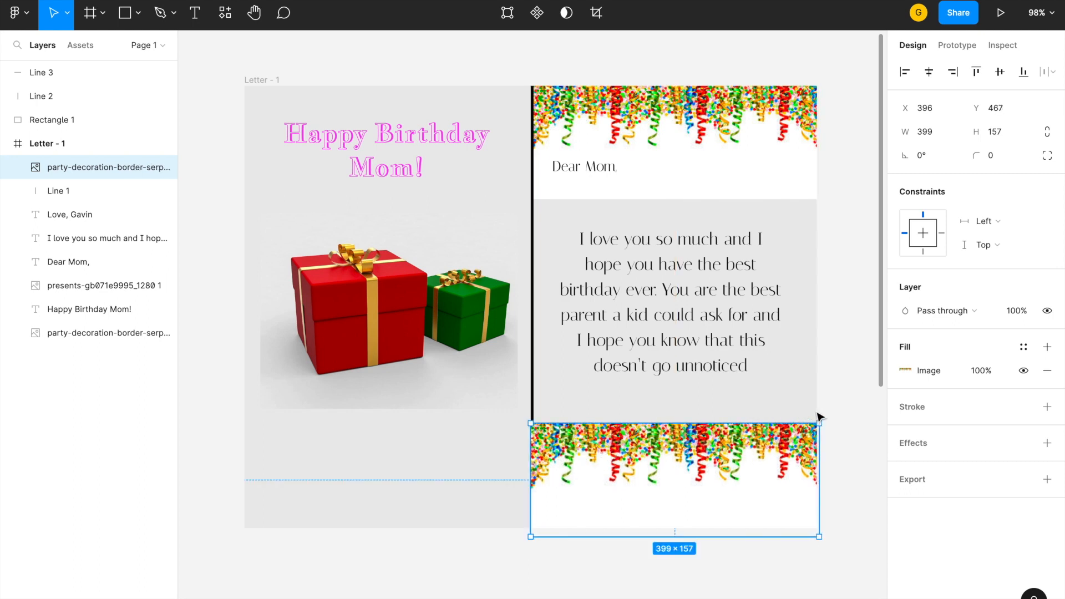
# Step: Turn the lower party decoration border upside down with a rotation of exactly 180°
pyautogui.moveTo(820, 417); pyautogui.dragTo(737, 416)
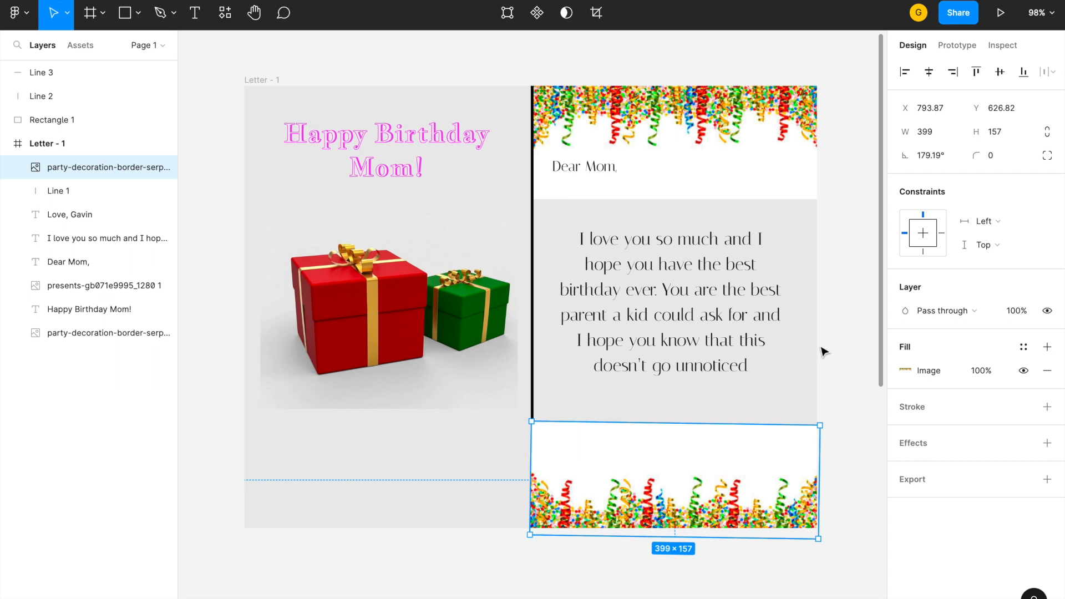
pyautogui.click(928, 156)
pyautogui.write('180')
pyautogui.press('Return')
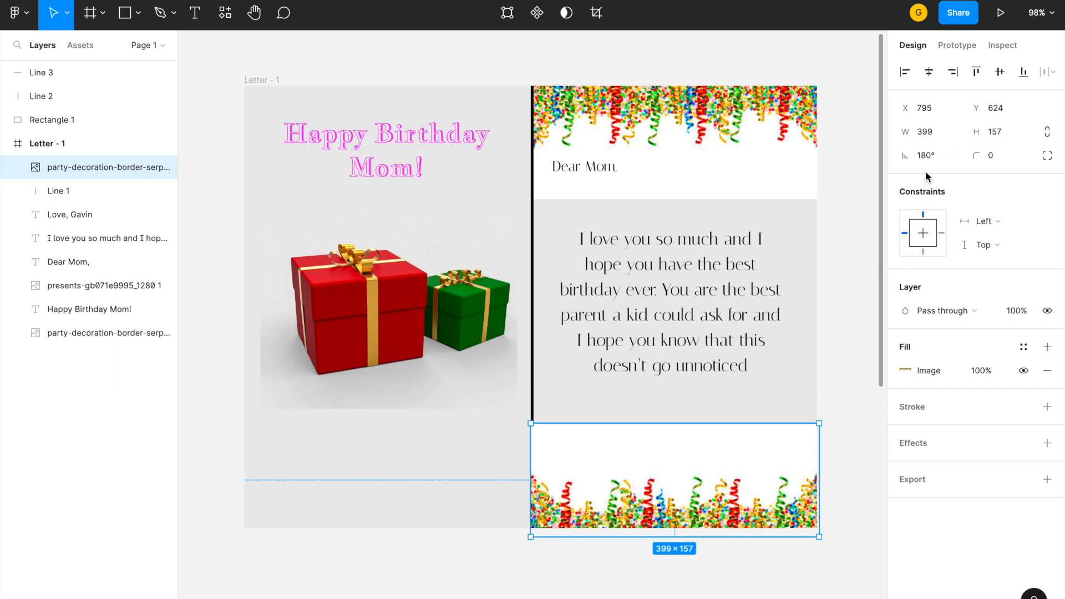
# Step: Send the lower border image to back and shift it up so its streamers meet the card's bottom edge
pyautogui.rightClick(768, 452)
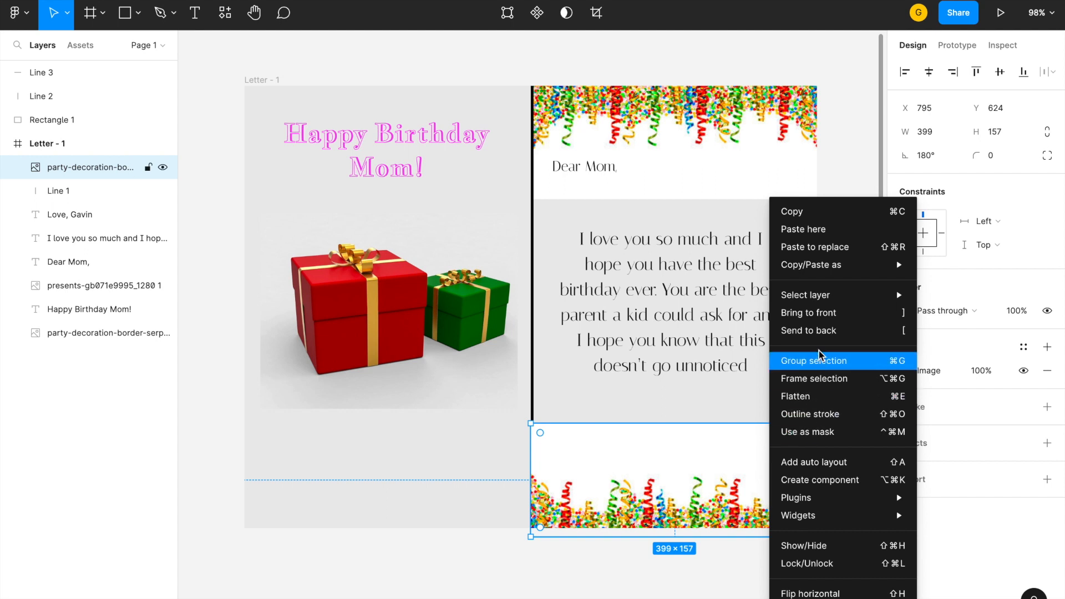
pyautogui.click(816, 332)
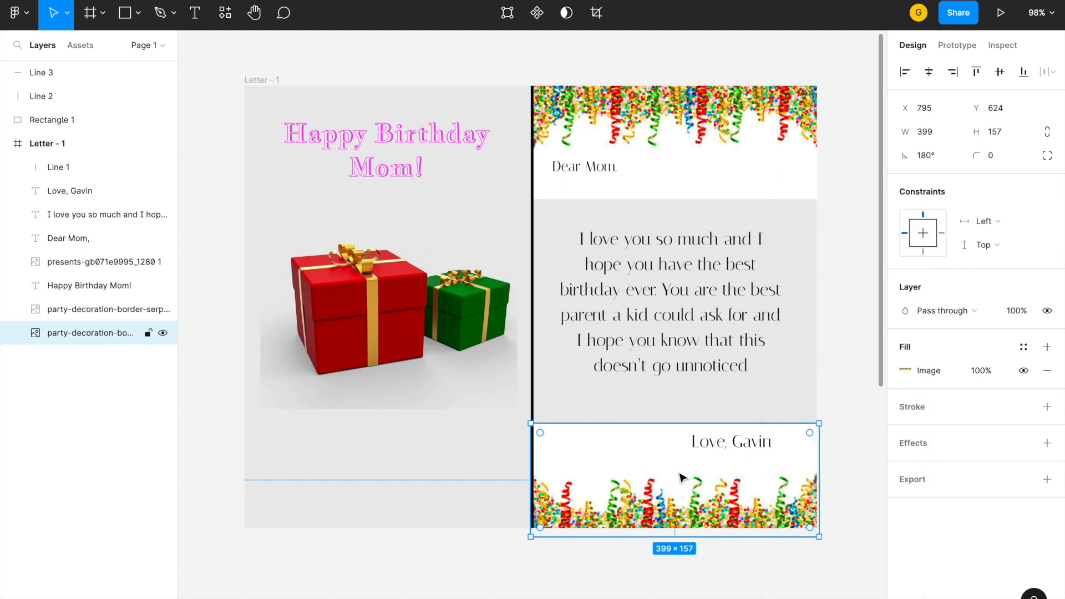
pyautogui.moveTo(670, 465); pyautogui.dragTo(672, 458)
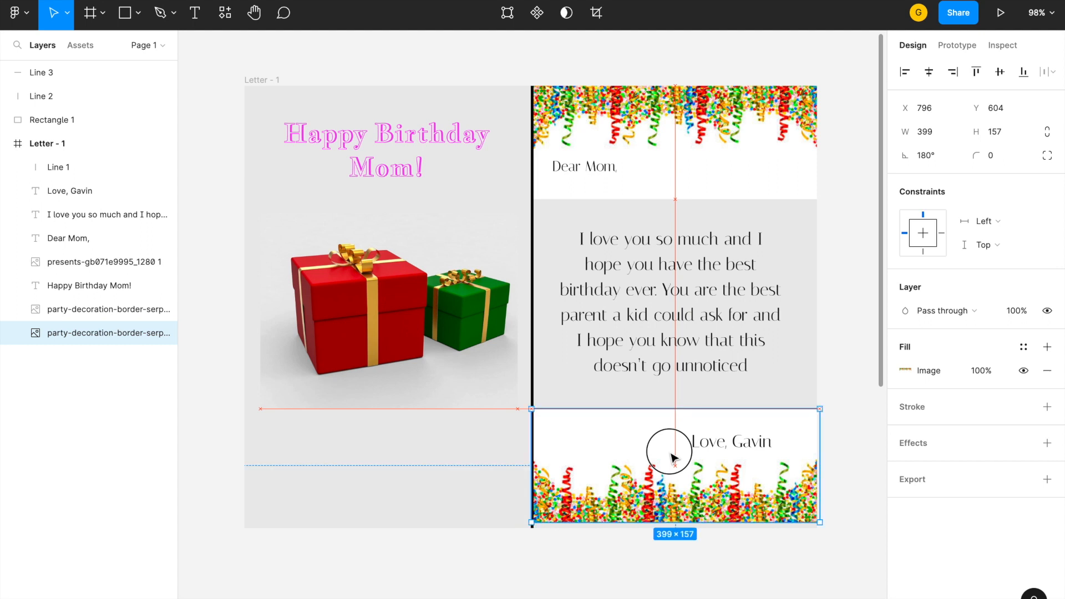
pyautogui.click(847, 433)
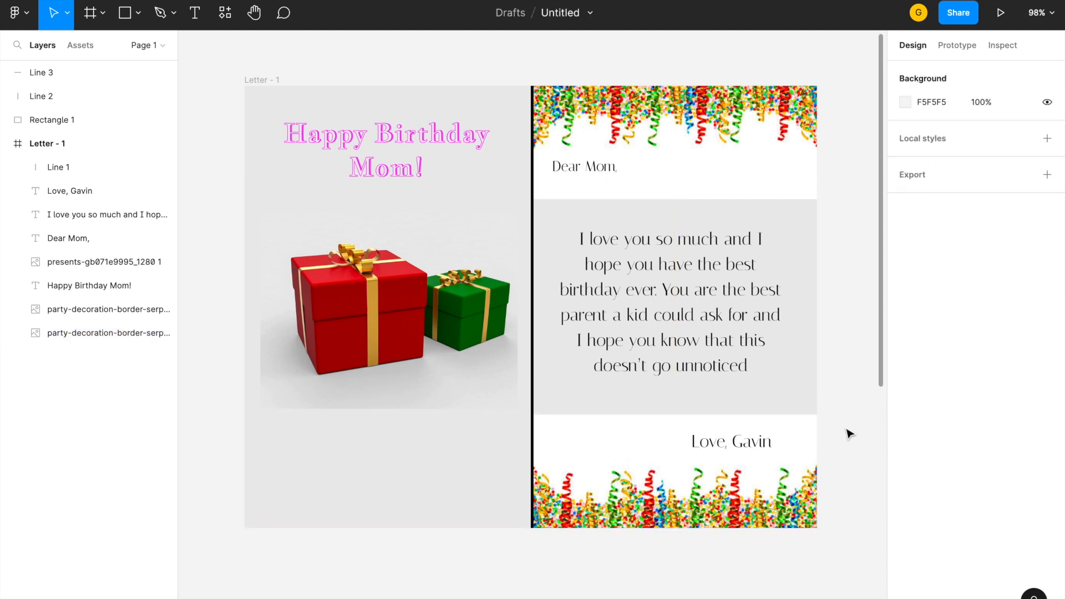
# Step: Fill the gap between the two borders with a white FFFFFF rectangle about 396 × 296 behind the message, extending its upper edge slightly
pyautogui.click(840, 303)
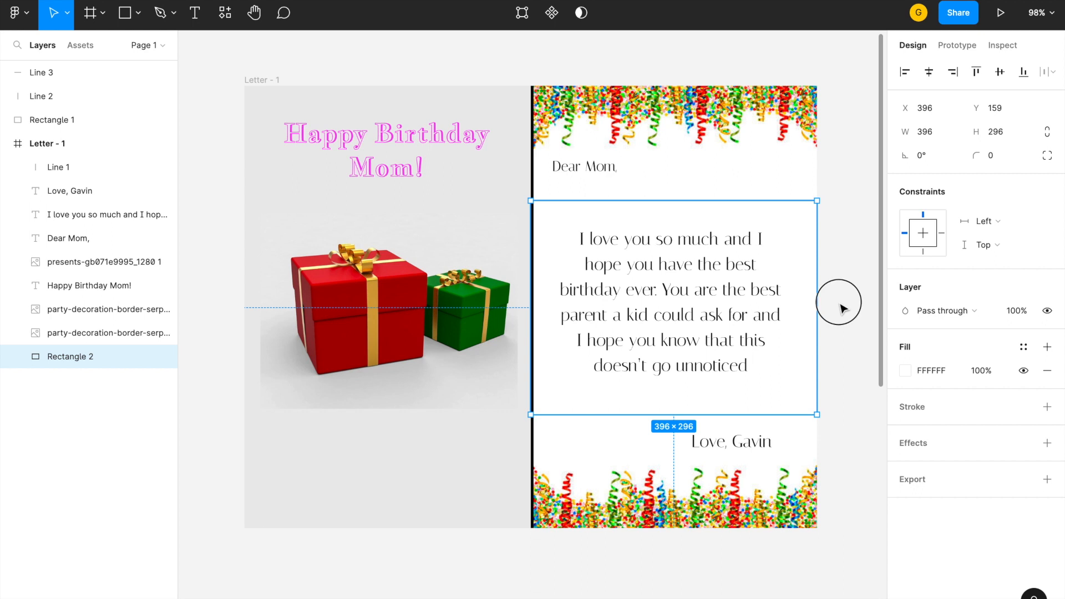
pyautogui.click(840, 303)
pyautogui.click(795, 282)
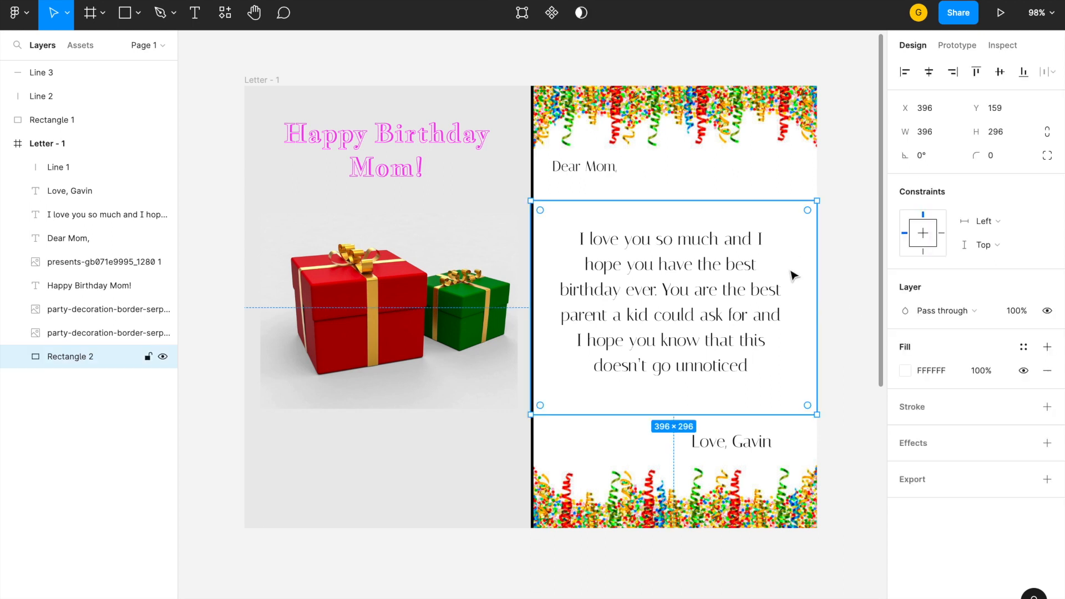
pyautogui.moveTo(743, 201); pyautogui.dragTo(744, 194)
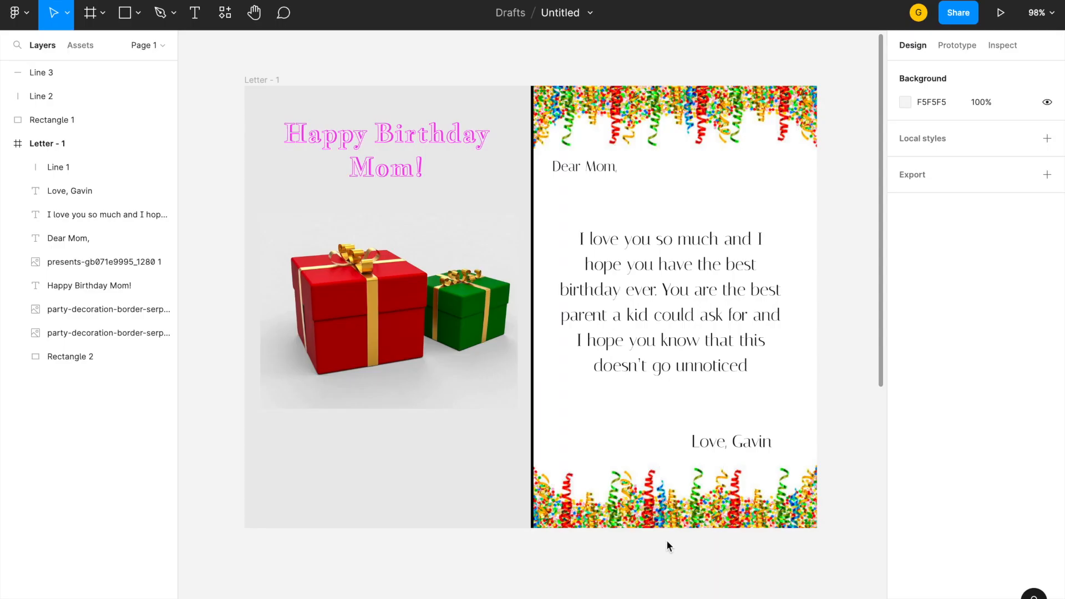
# Step: Select the whole Letter frame and export it as a PDF saved as card.pdf
pyautogui.moveTo(227, 66); pyautogui.dragTo(844, 527)
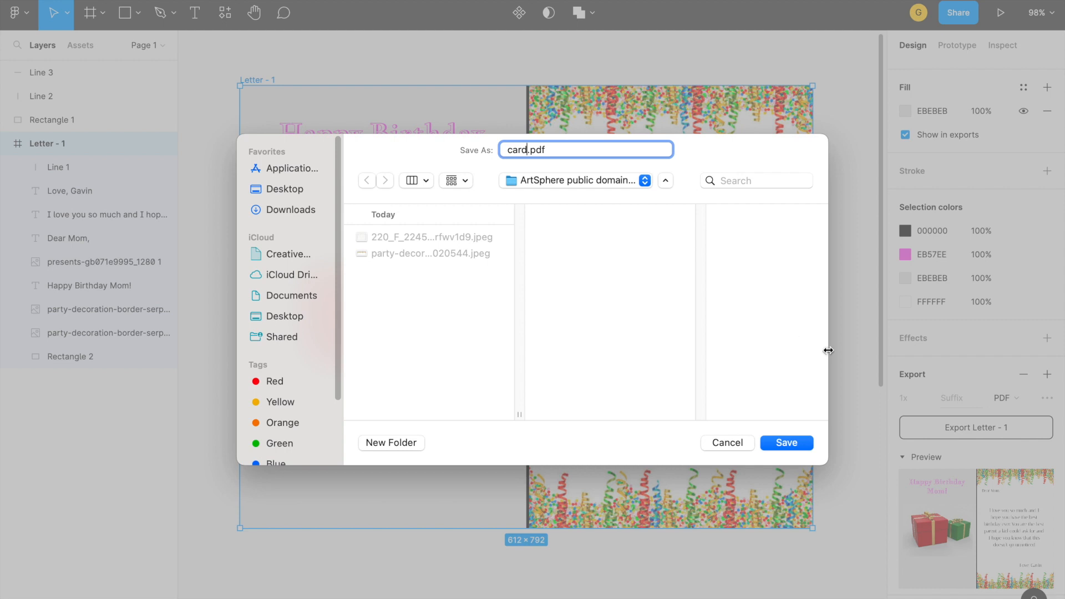
pyautogui.click(795, 447)
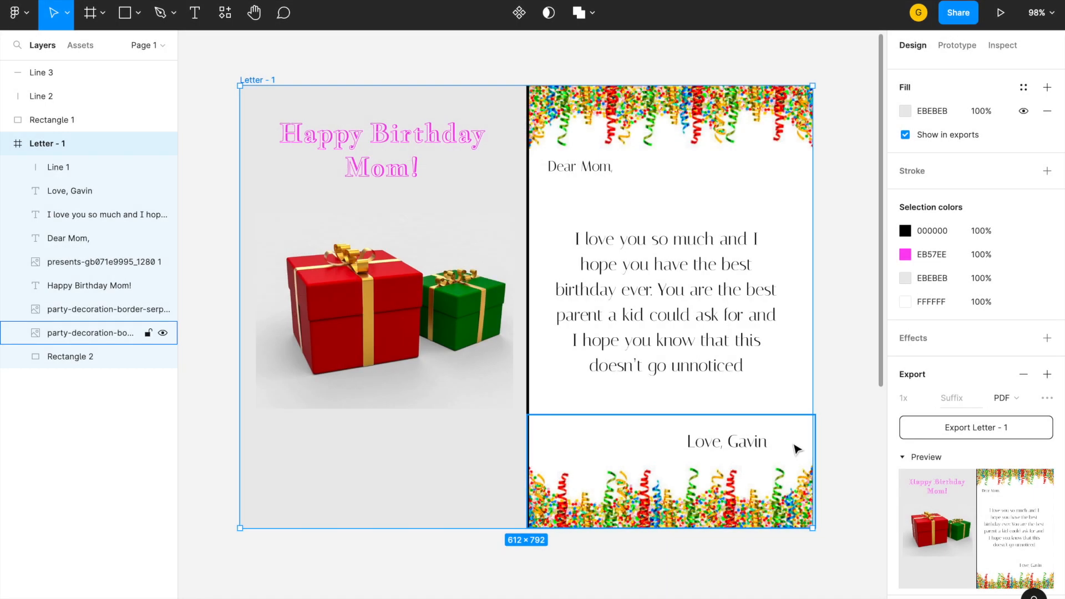